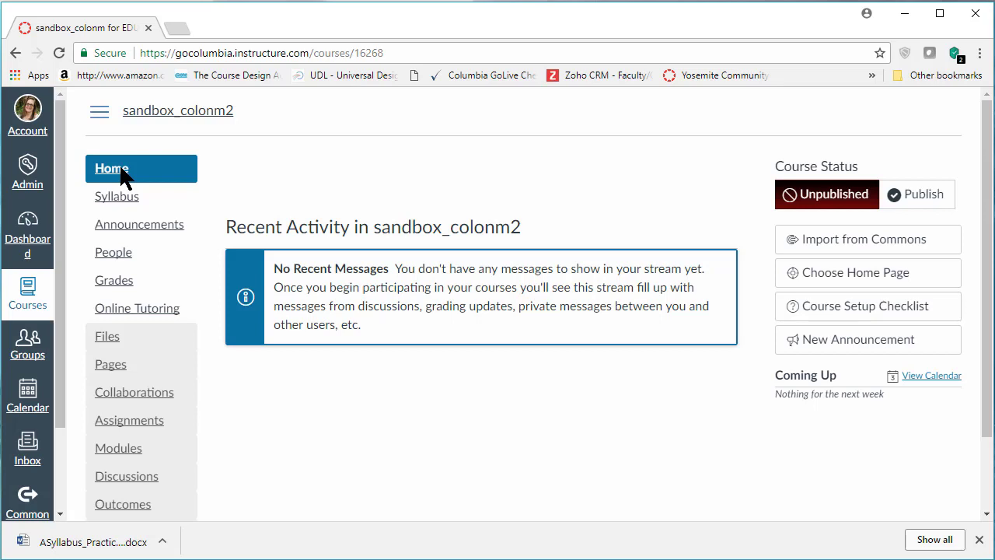
Create a new course page titled "Welcome to Class" and enter "Welcome to Class!" as its body text
click(117, 367)
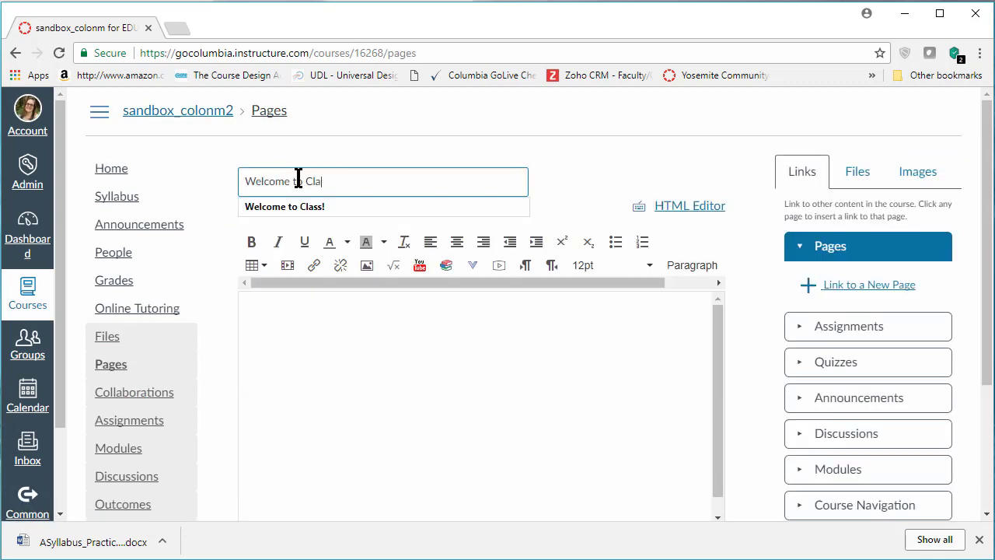
text(ss)
click(294, 332)
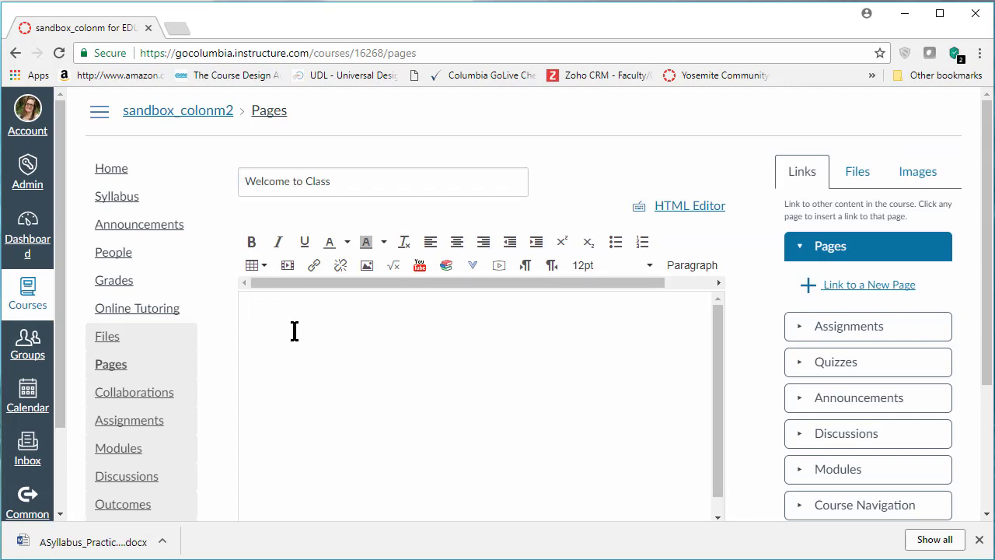
text(Welcome to Class!)
Centre the "Welcome to Class!" body line at 18pt and start a new line below it
drag(356, 308, 240, 310)
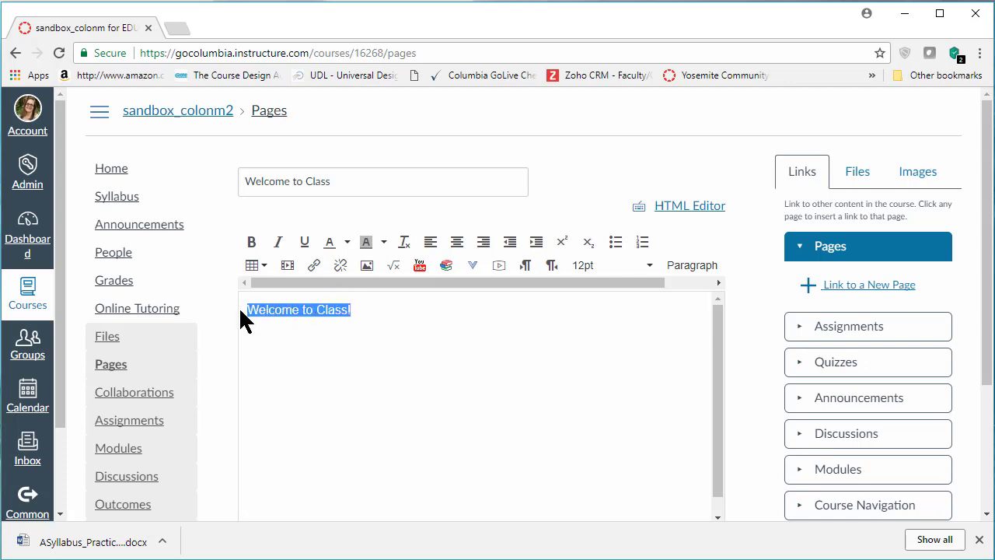
click(456, 242)
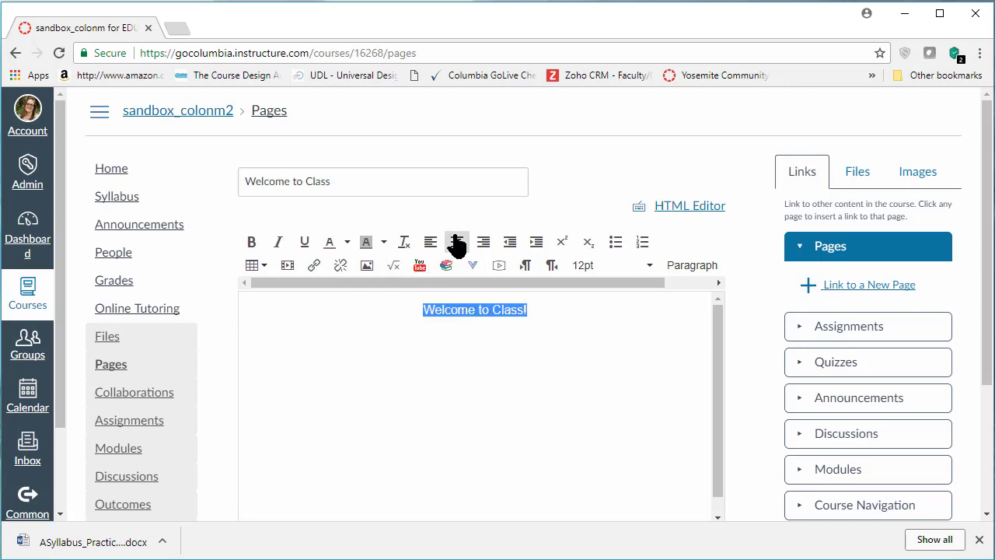
click(648, 266)
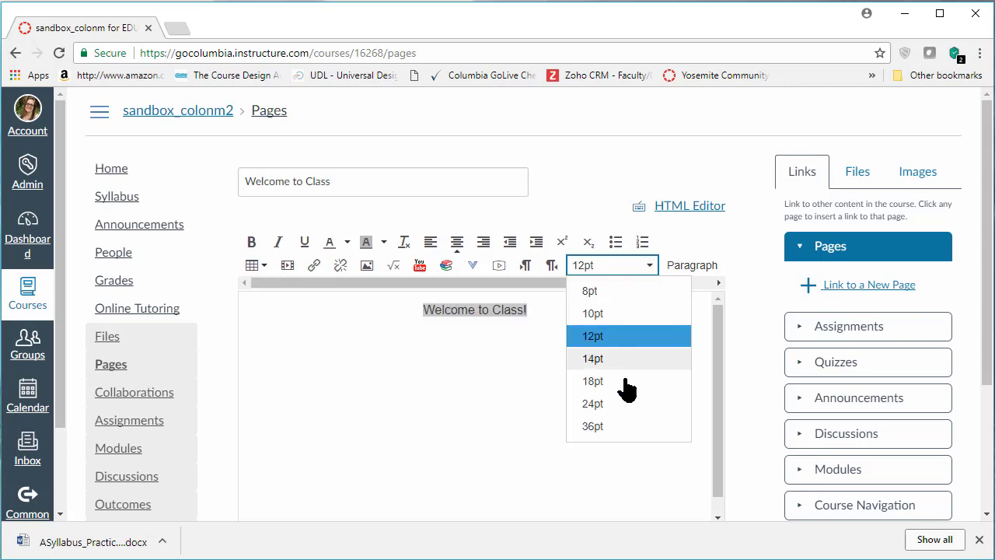
click(595, 381)
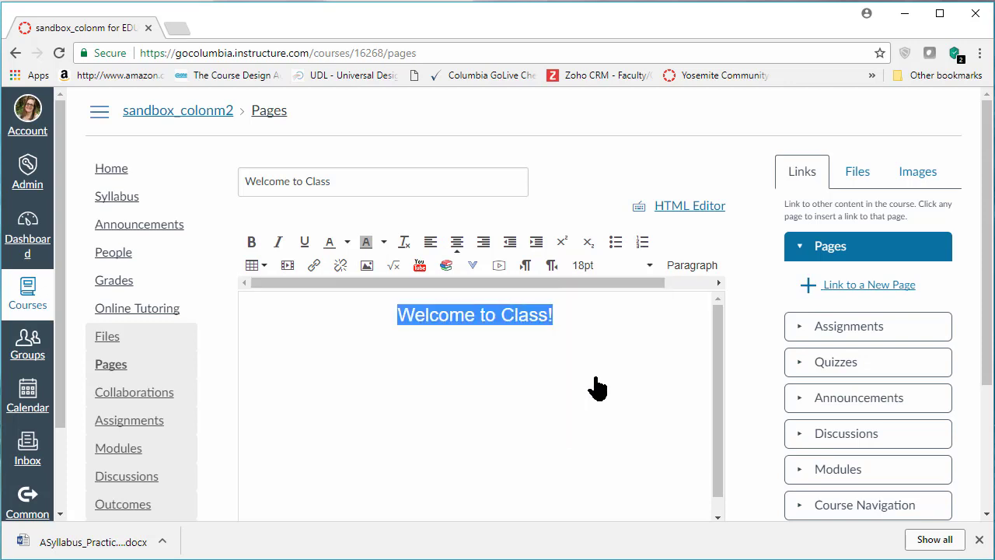
click(595, 320)
key(Return)
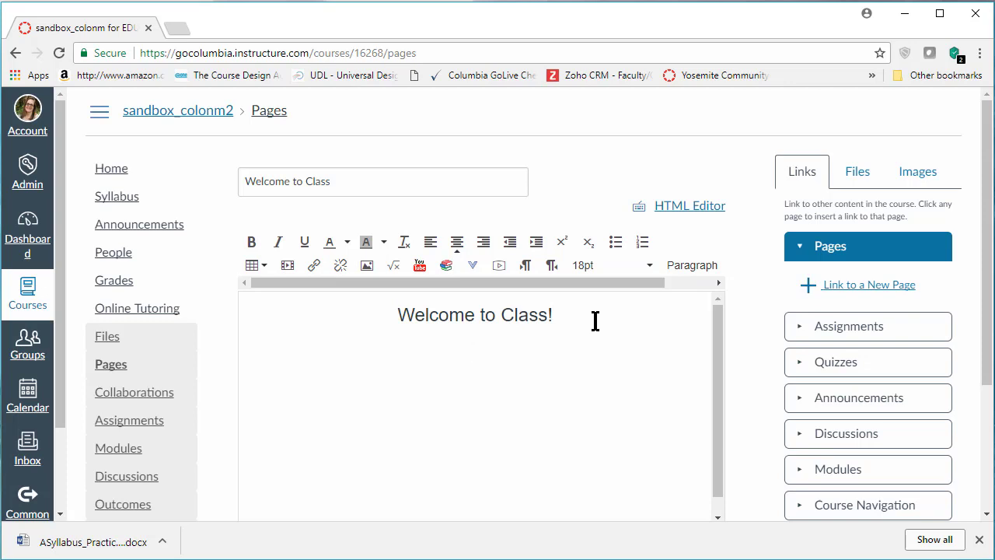
text(canva.com)
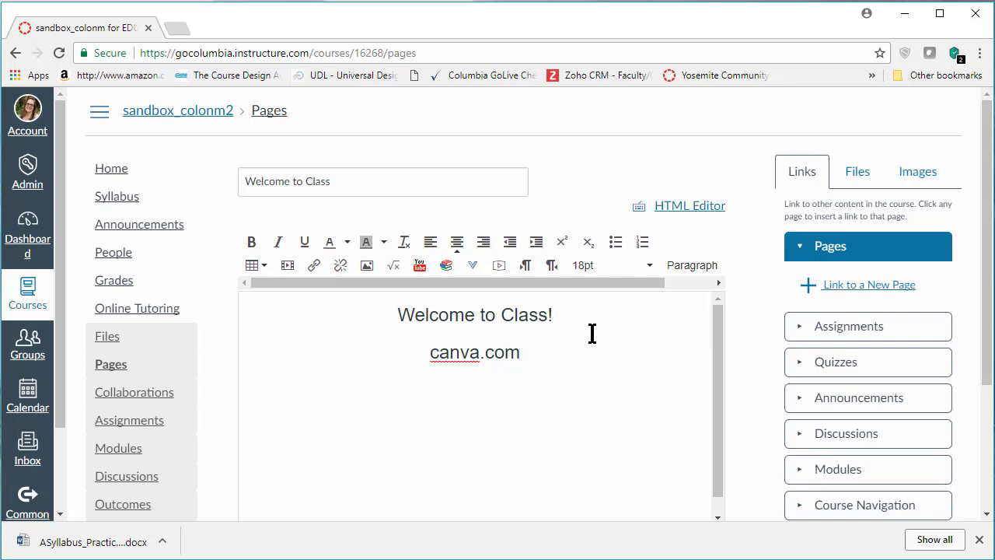
drag(562, 349, 409, 351)
key(BackSpace)
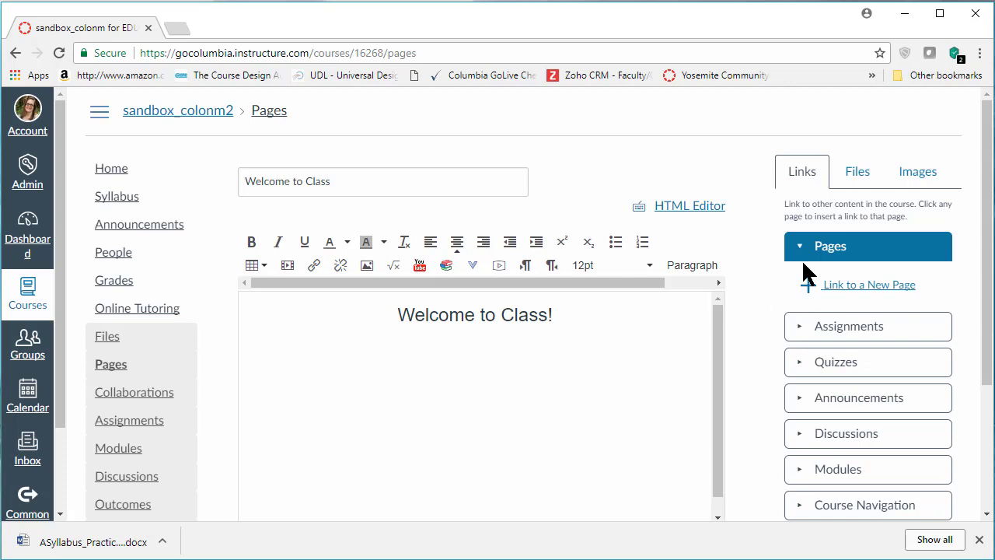
Search Flickr Creative Commons for "earth science" images from the page editor
click(917, 176)
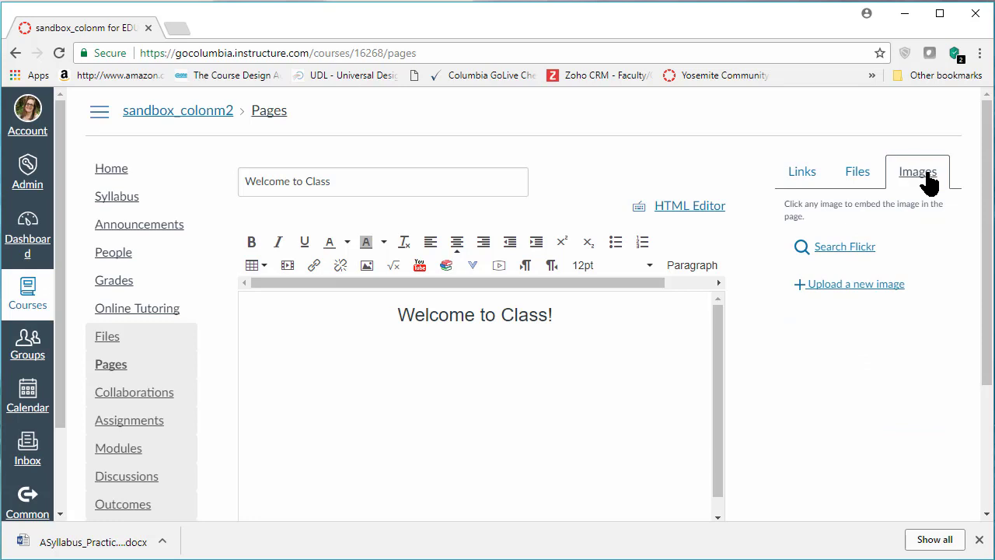
click(855, 249)
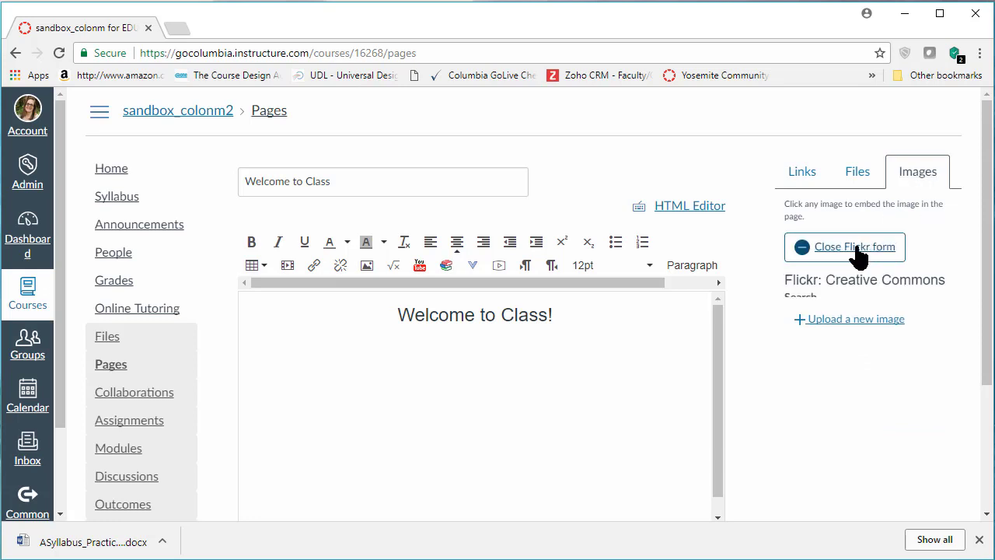
click(846, 328)
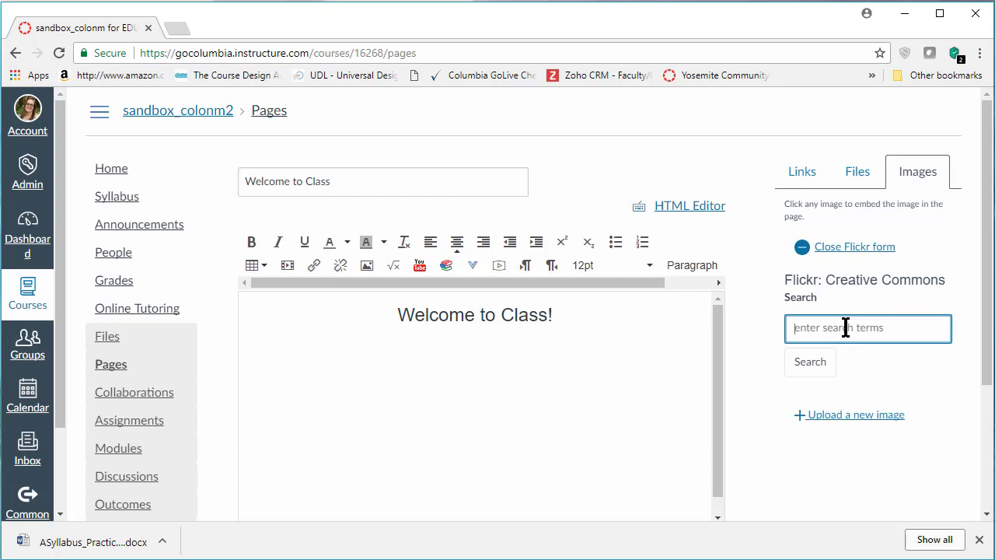
text(earth science)
key(Return)
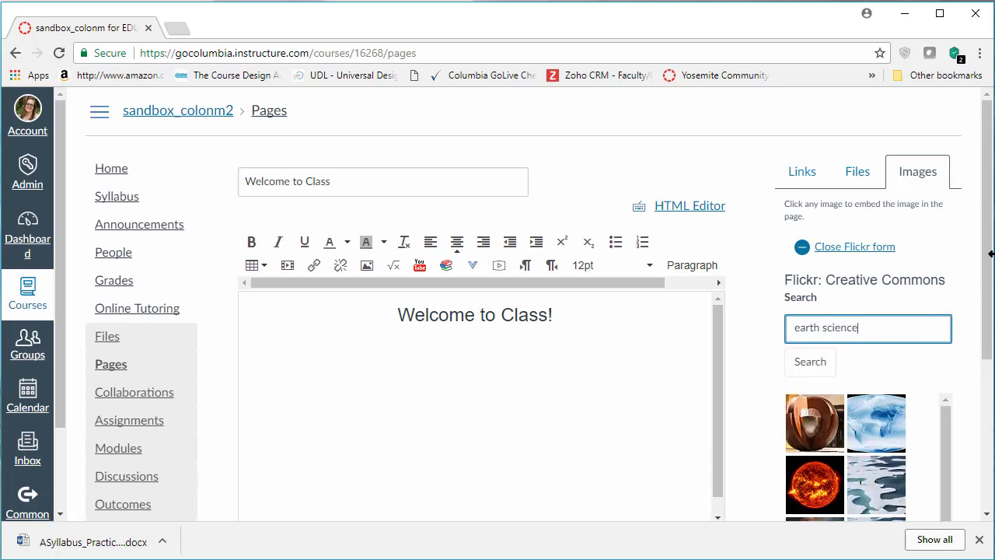
Embed the blue-and-white world map from the Flickr results below the "Welcome to Class!" line
drag(987, 271, 986, 370)
click(866, 259)
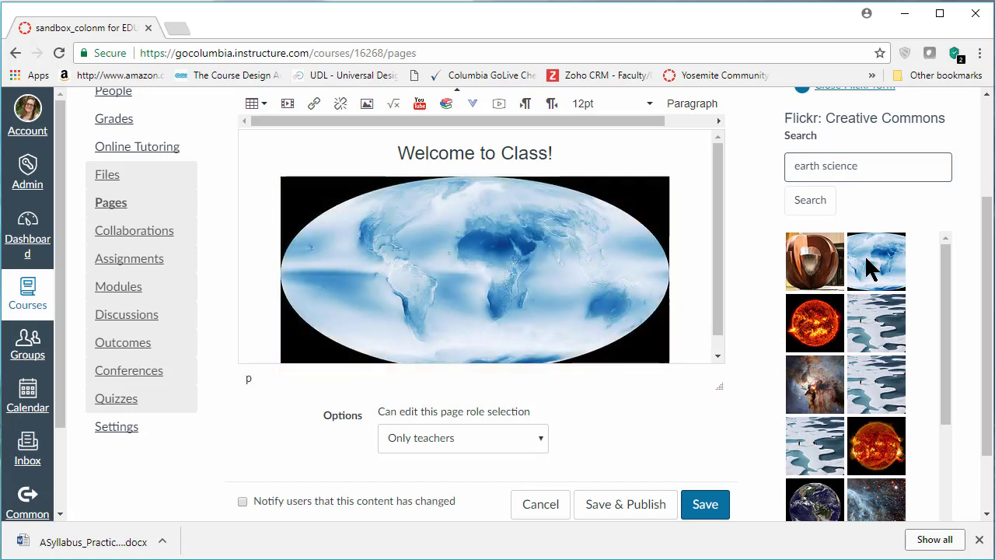
scroll(951, 285, down, 1)
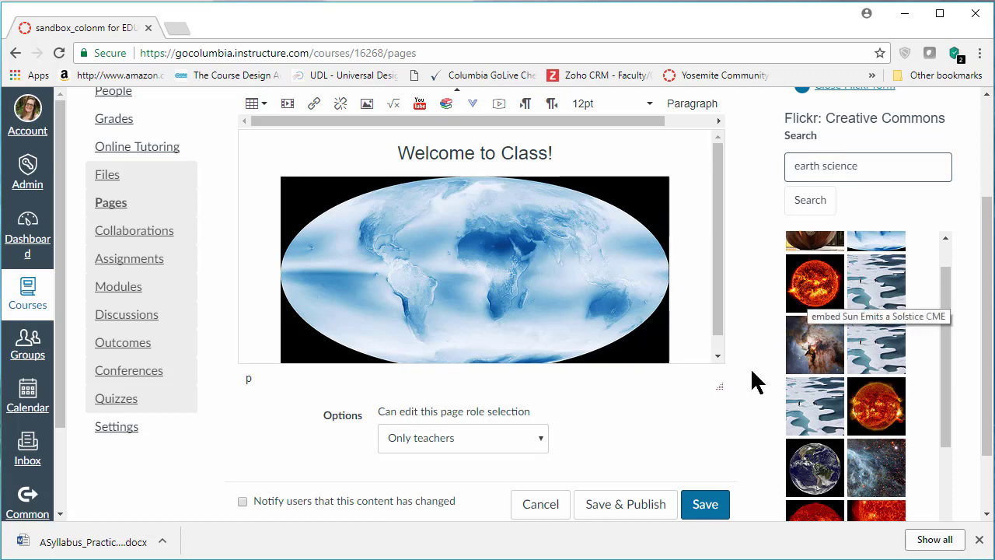
Review the embedded world map's source, alt text and dimensions, and accept the image settings
click(515, 261)
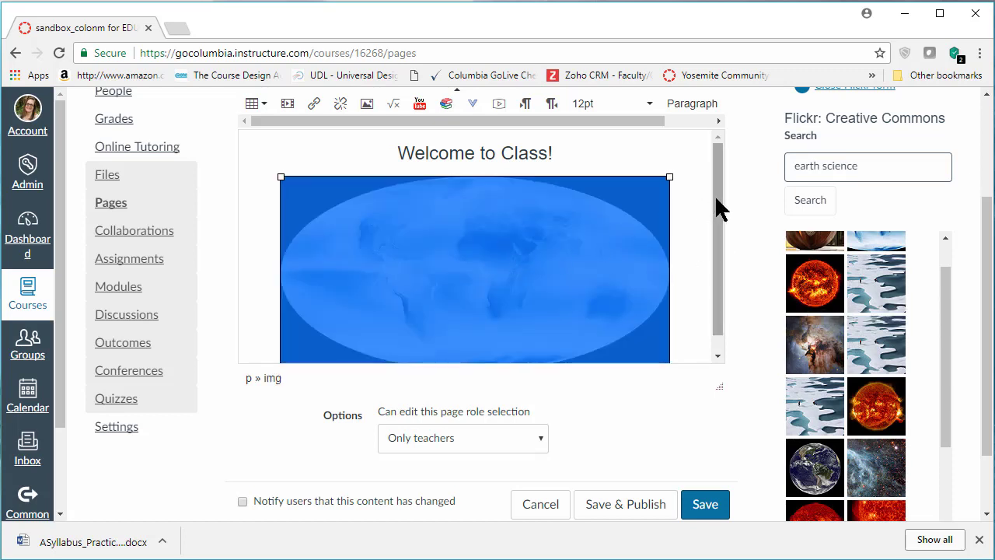
scroll(984, 300, up, 2)
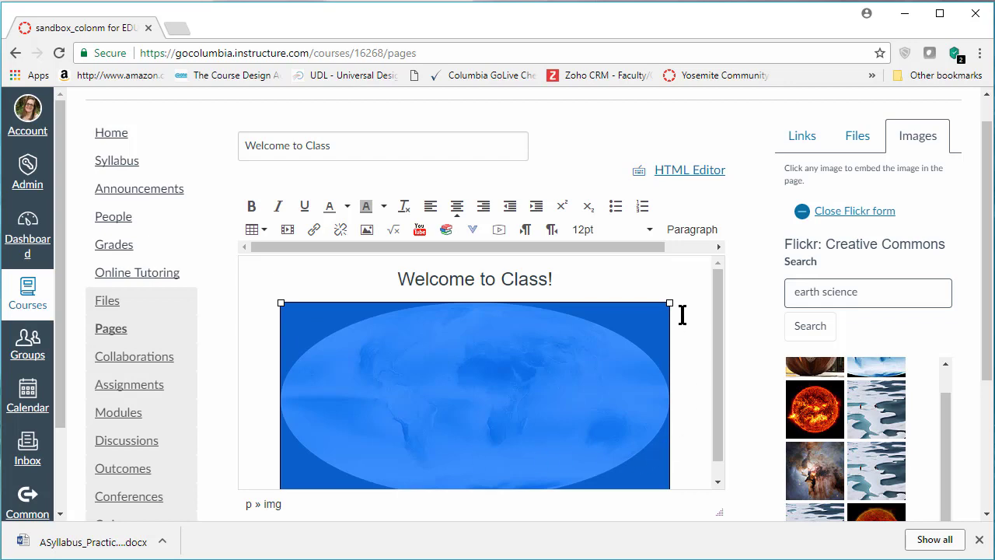
click(367, 231)
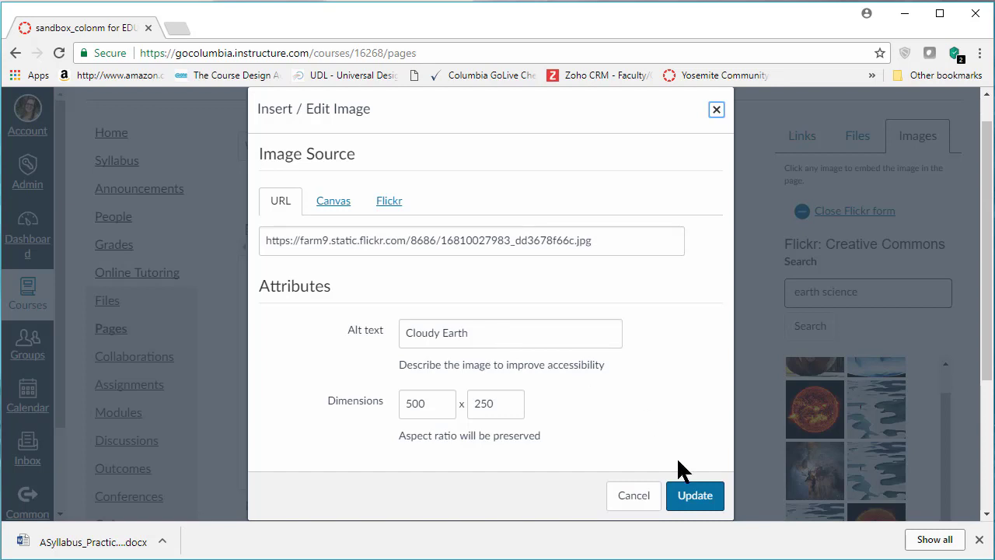
click(703, 502)
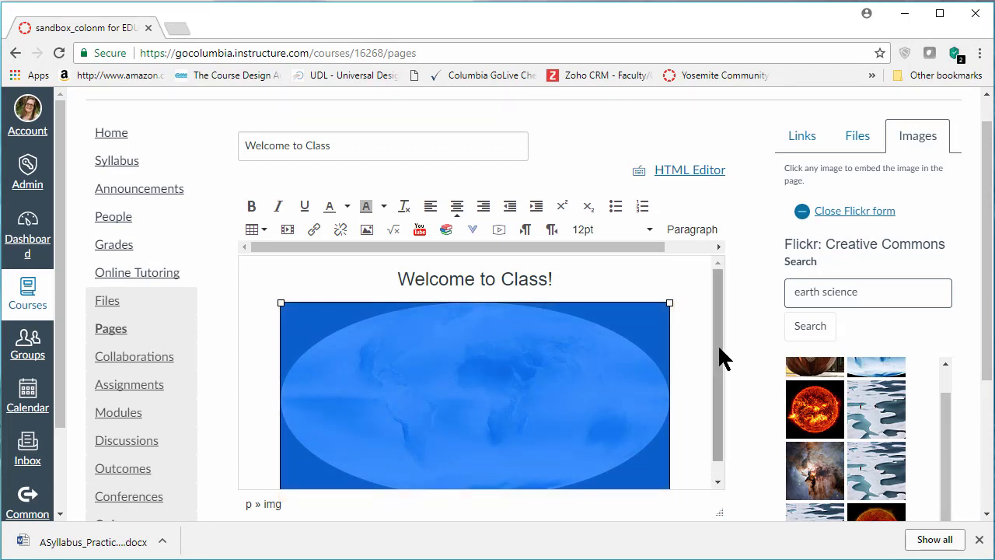
Save and publish the "Welcome to Class" page with its heading and world map image
scroll(721, 379, down, 1)
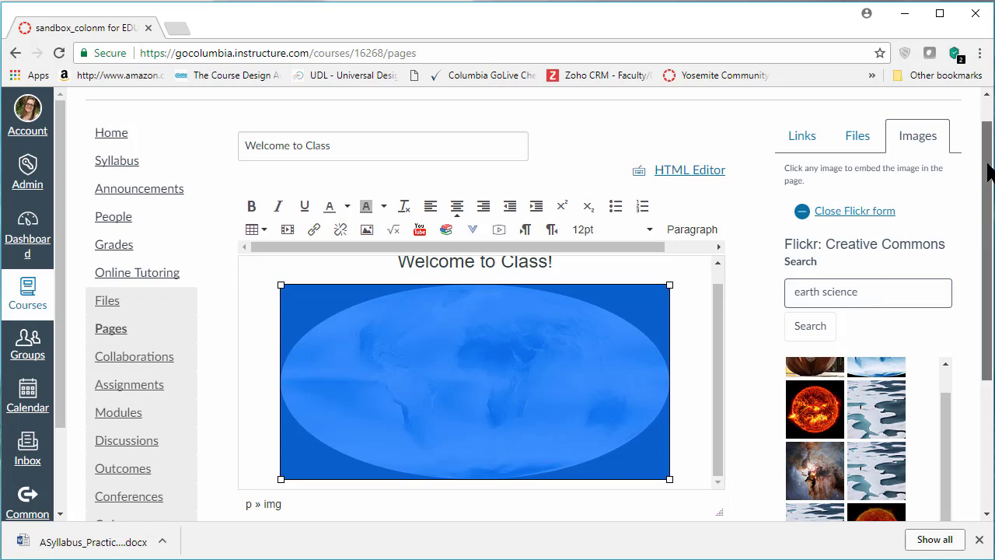
drag(987, 178, 988, 273)
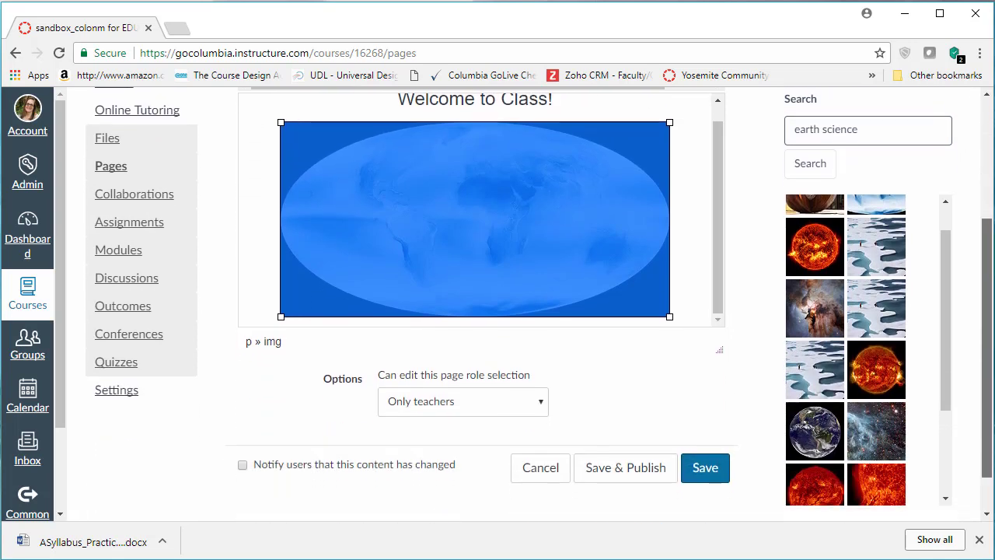
click(629, 484)
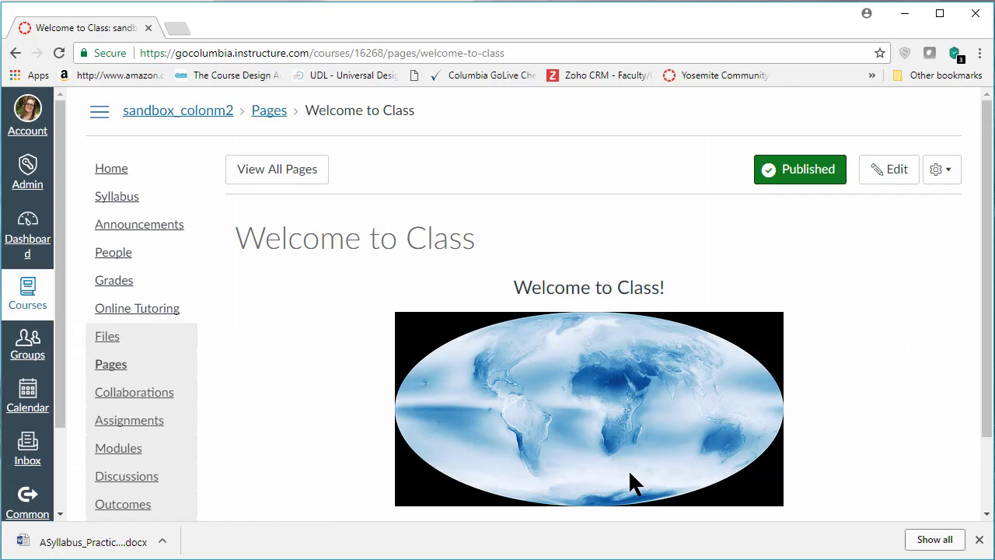
Edit the published page and add the line "We will have a quiz on the first day of school!" below the image
drag(990, 172, 989, 193)
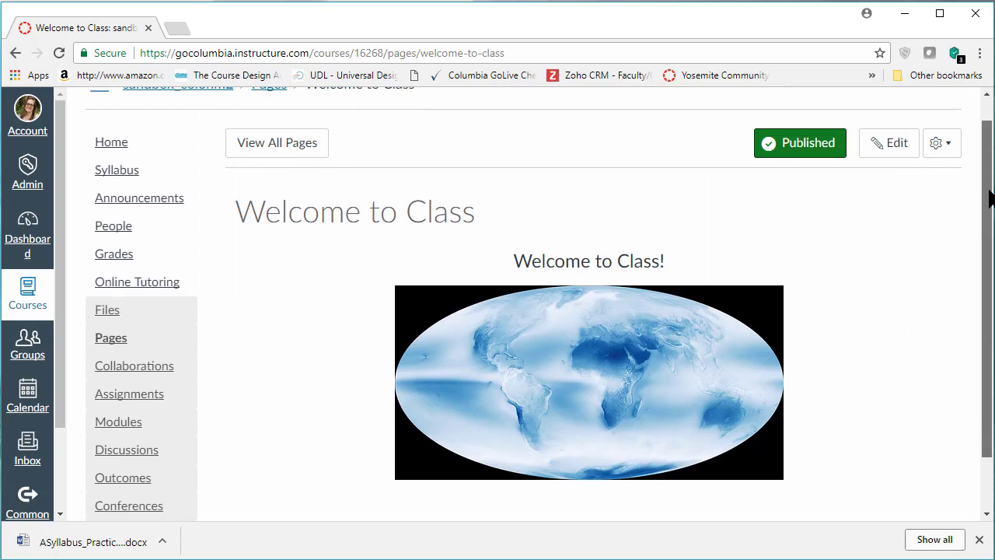
drag(990, 199, 988, 215)
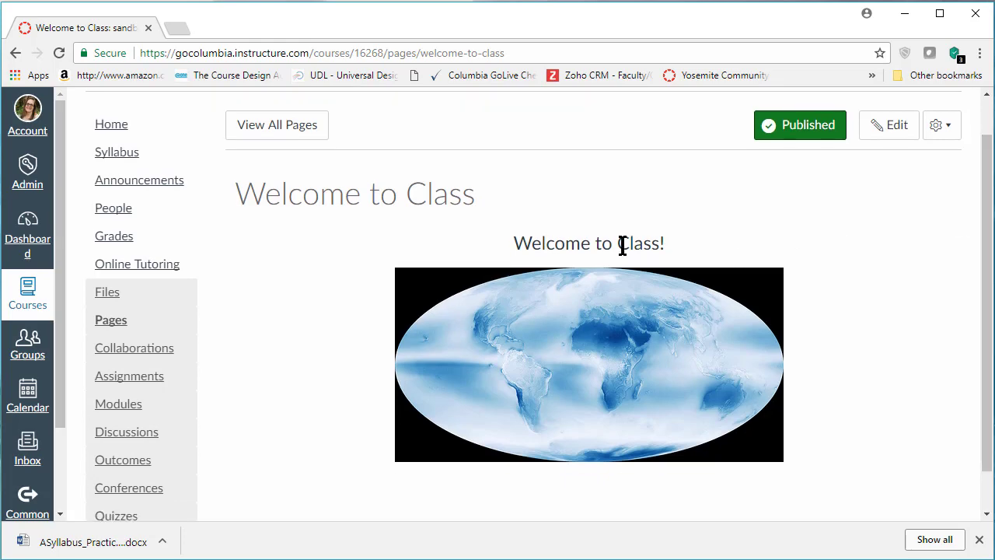
click(892, 125)
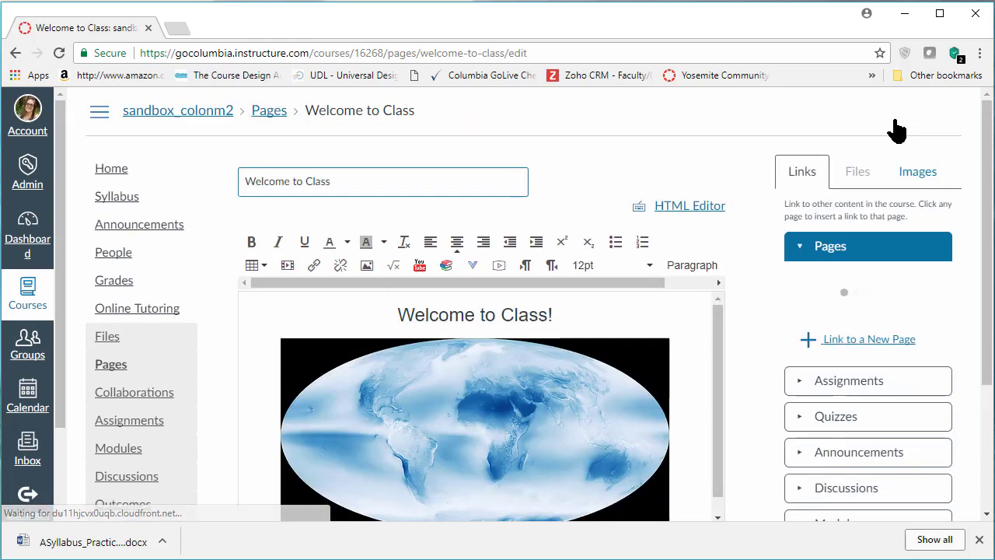
scroll(675, 471, down, 1)
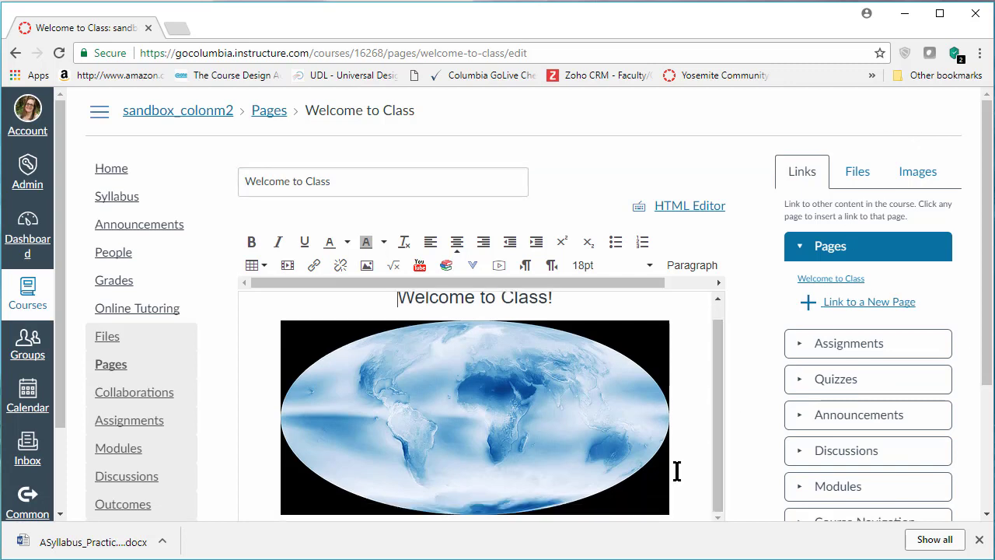
scroll(679, 478, down, 1)
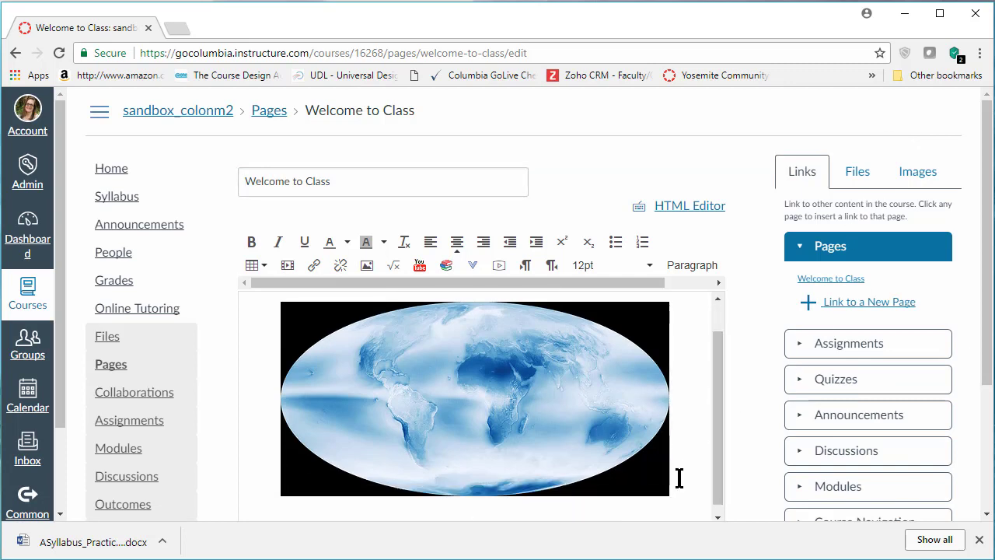
text(We will have a quiz on the first day)
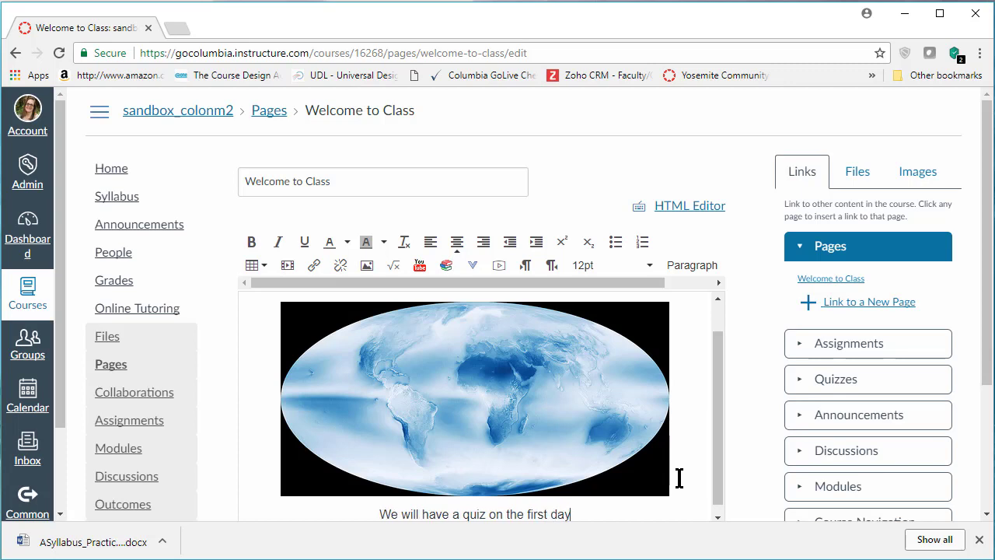
text( of school)
key(BackSpace)
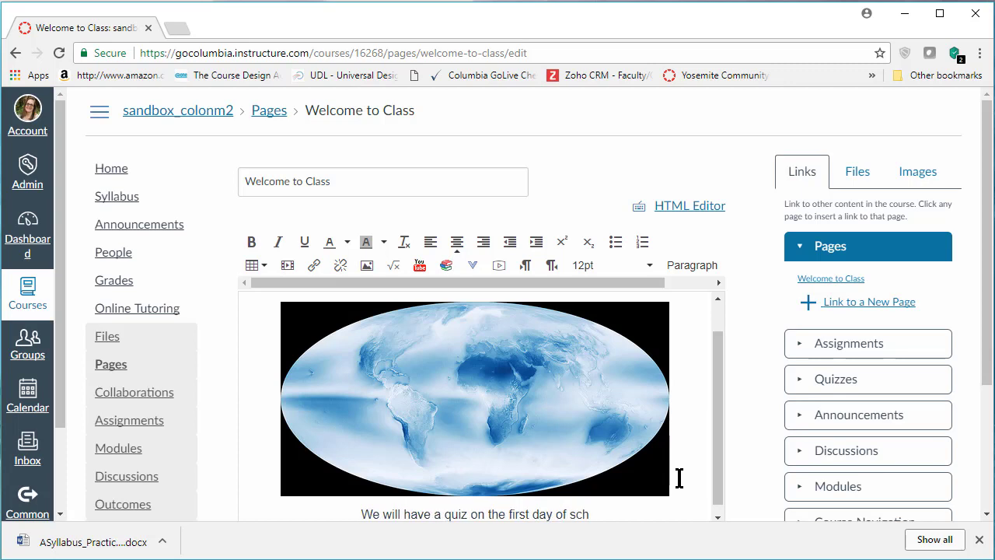
text(ool!)
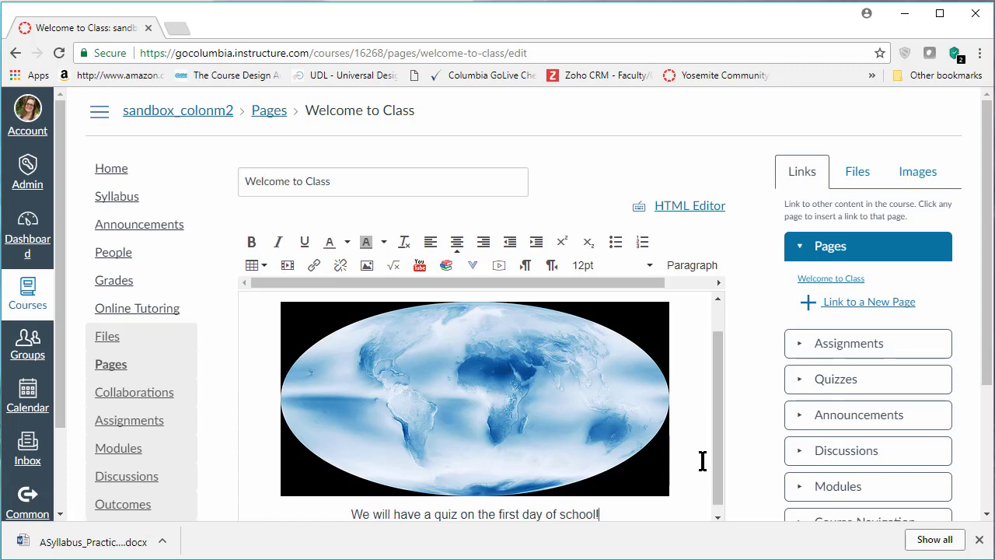
Save the edited "Welcome to Class" page and look over the published version
scroll(715, 471, down, 1)
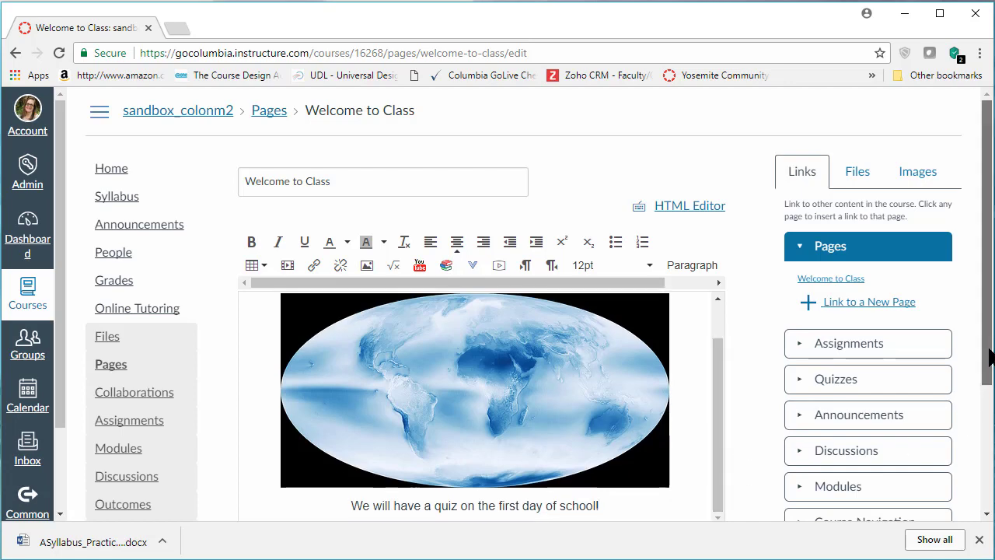
scroll(986, 405, down, 3)
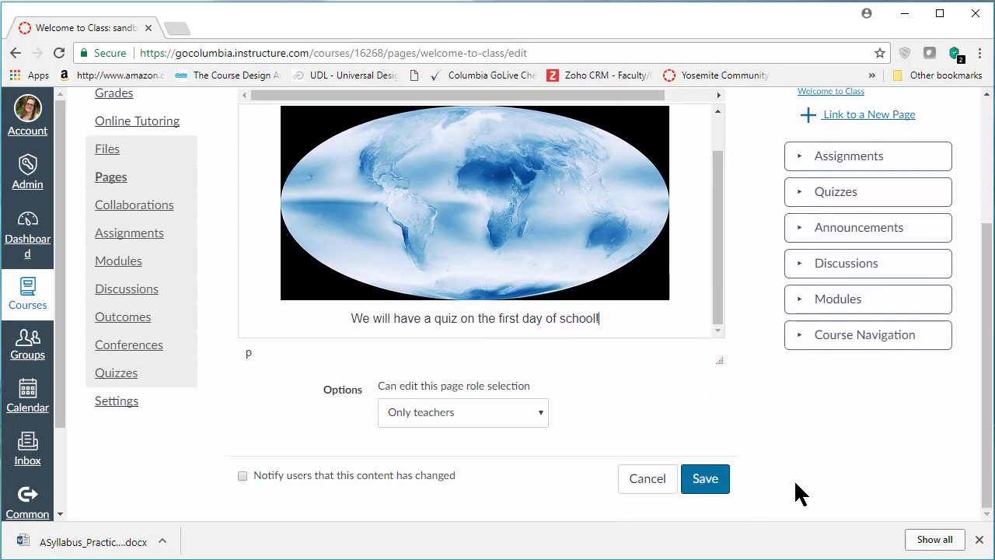
click(700, 479)
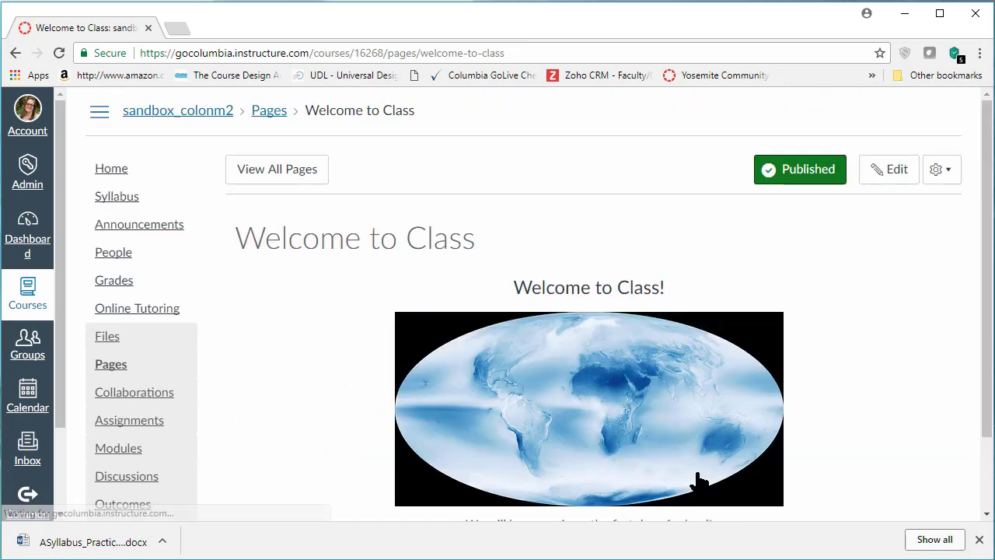
scroll(987, 232, down, 1)
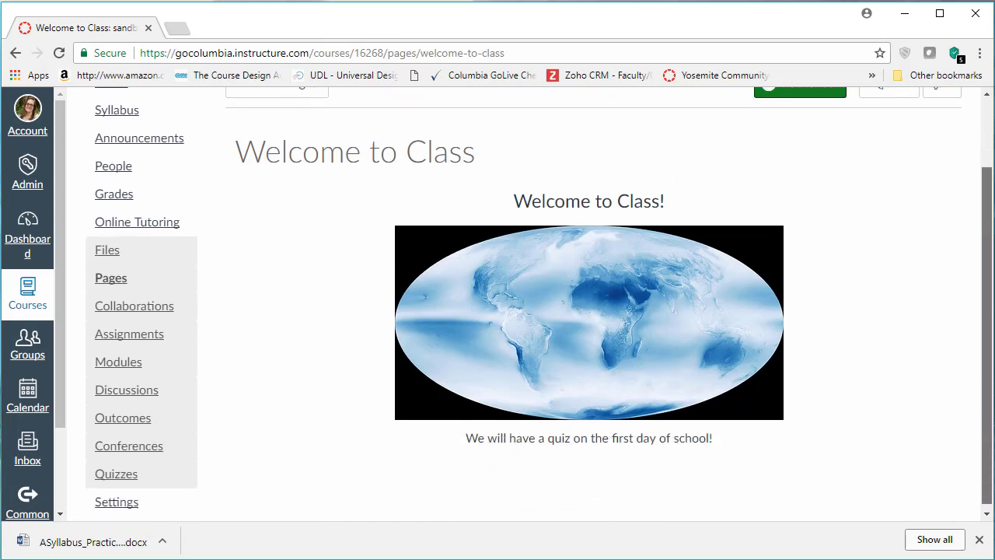
scroll(538, 301, up, 1)
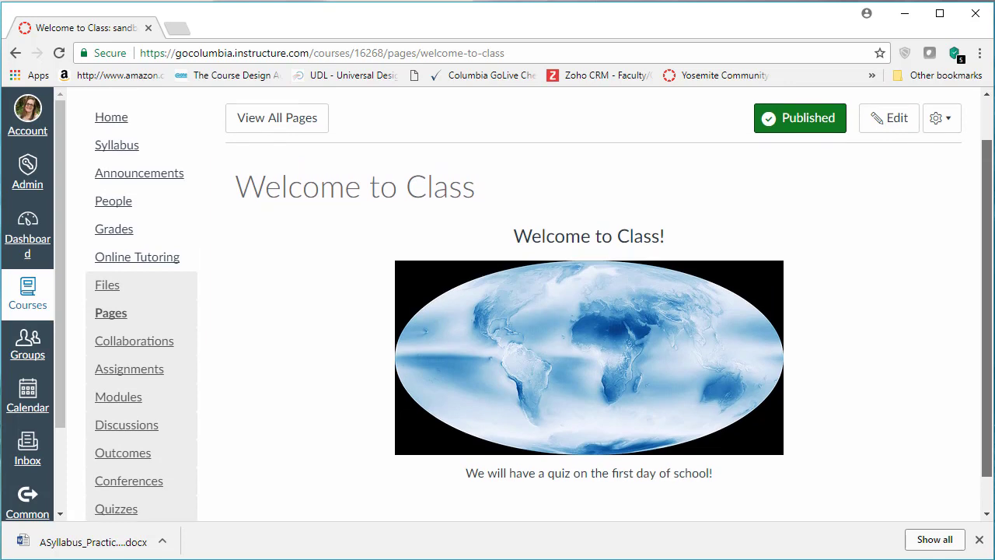
Check the course home page, and make the "Welcome to Class" page the front page in the course's pages list
scroll(539, 307, up, 1)
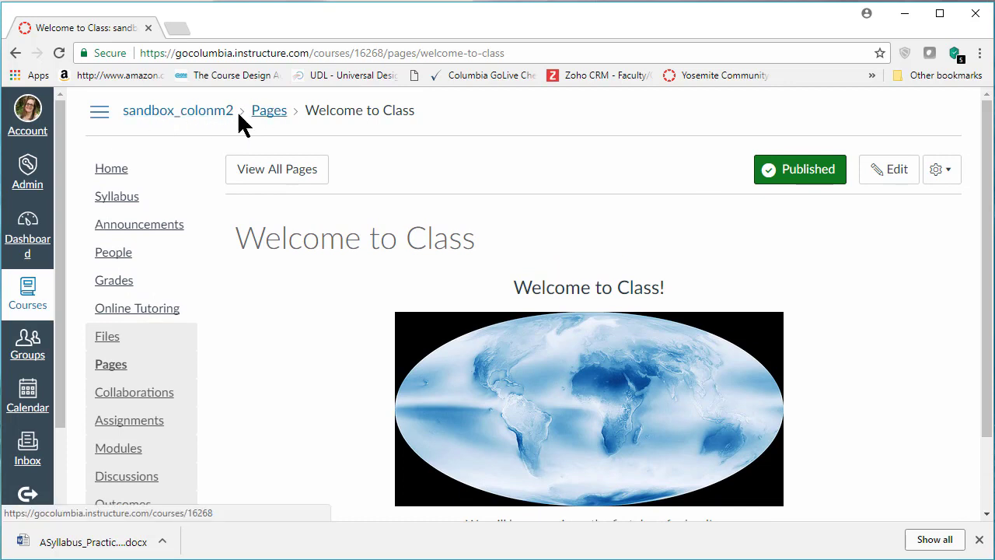
click(114, 175)
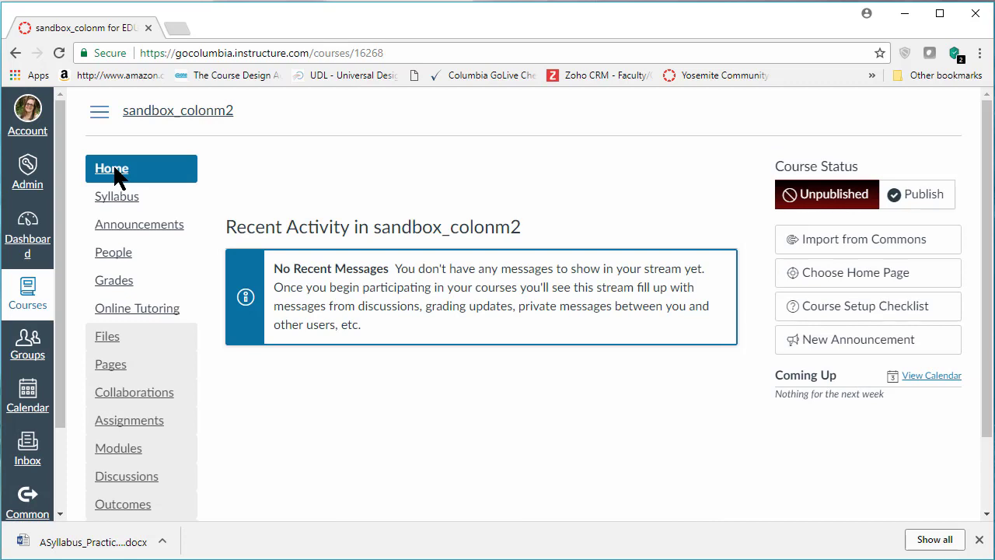
click(114, 376)
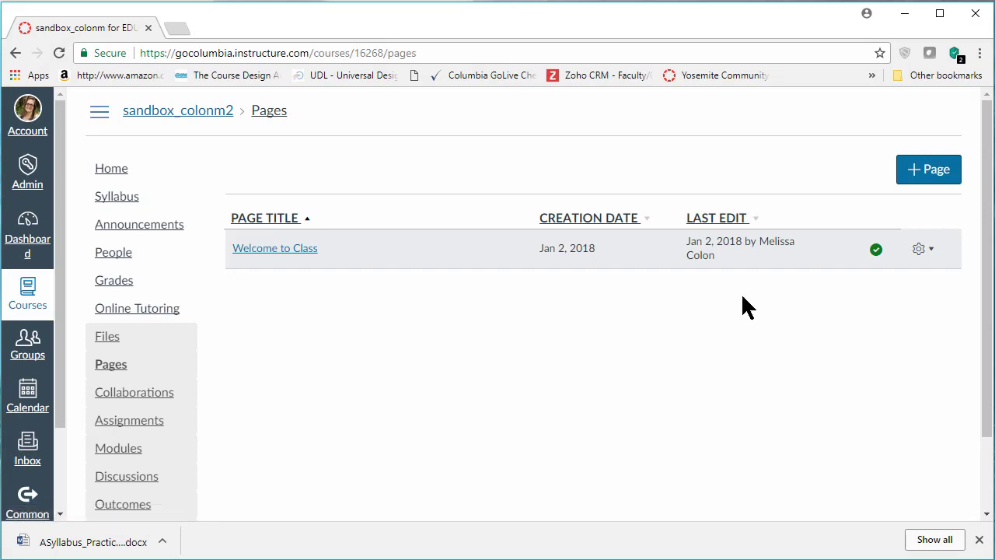
click(930, 250)
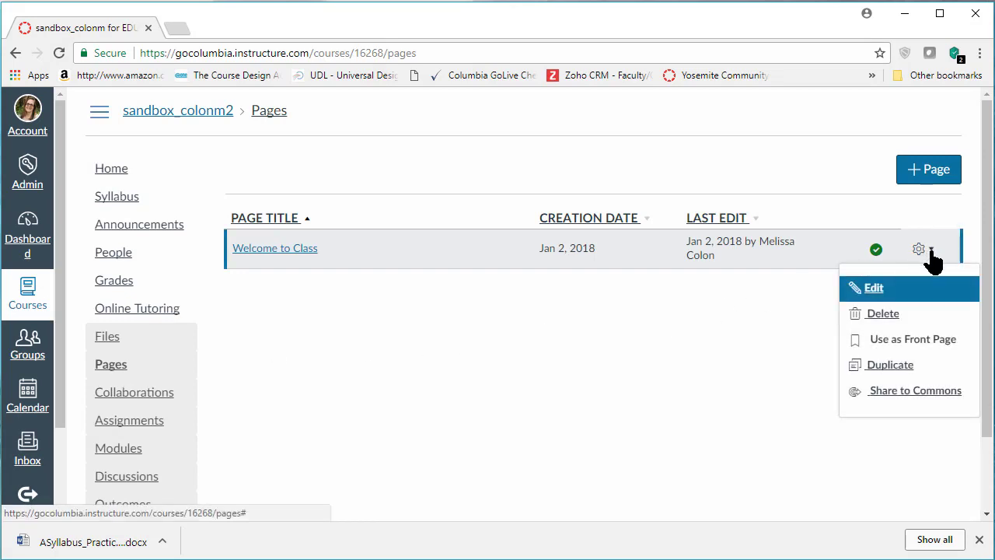
click(922, 342)
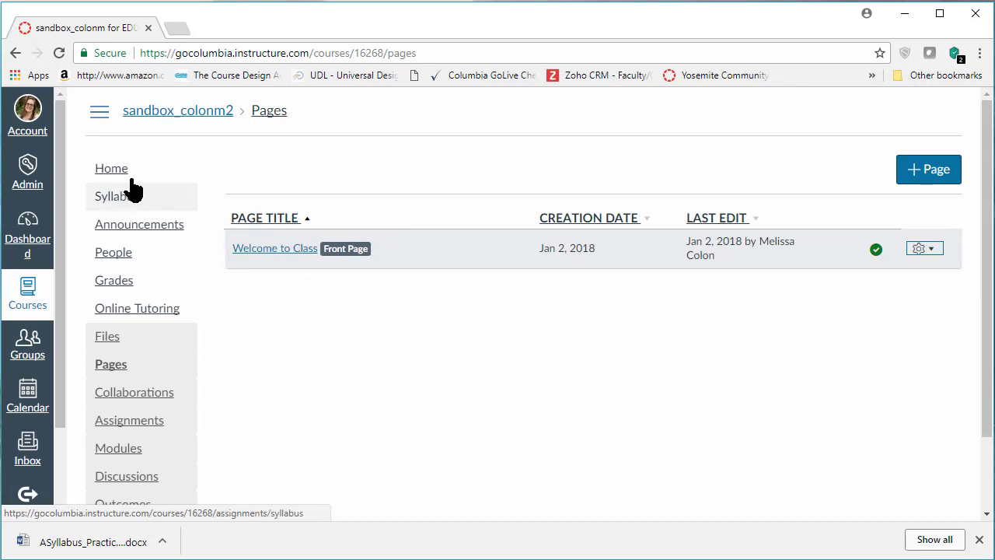
Set the course home page to display the Pages Front Page "Welcome to Class" and save the choice
click(101, 171)
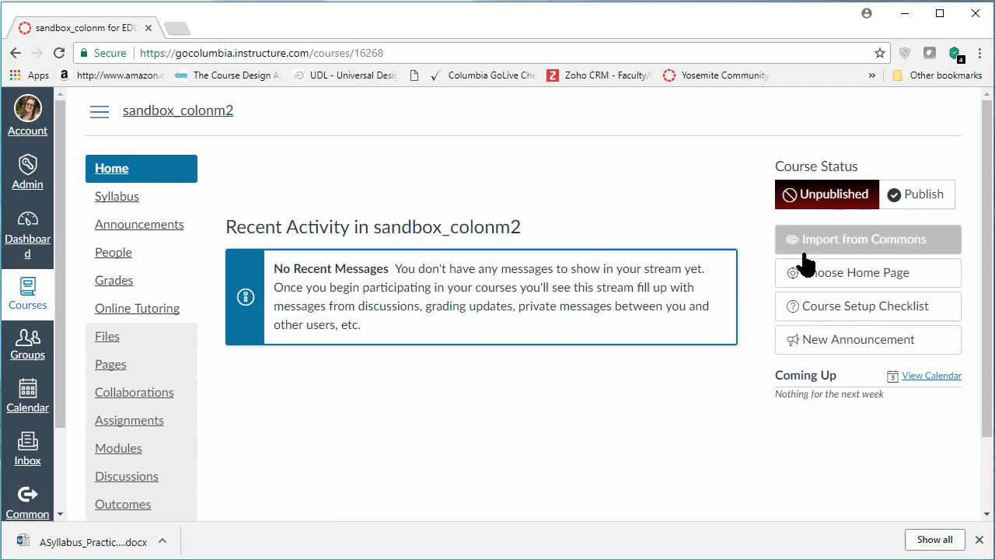
click(851, 276)
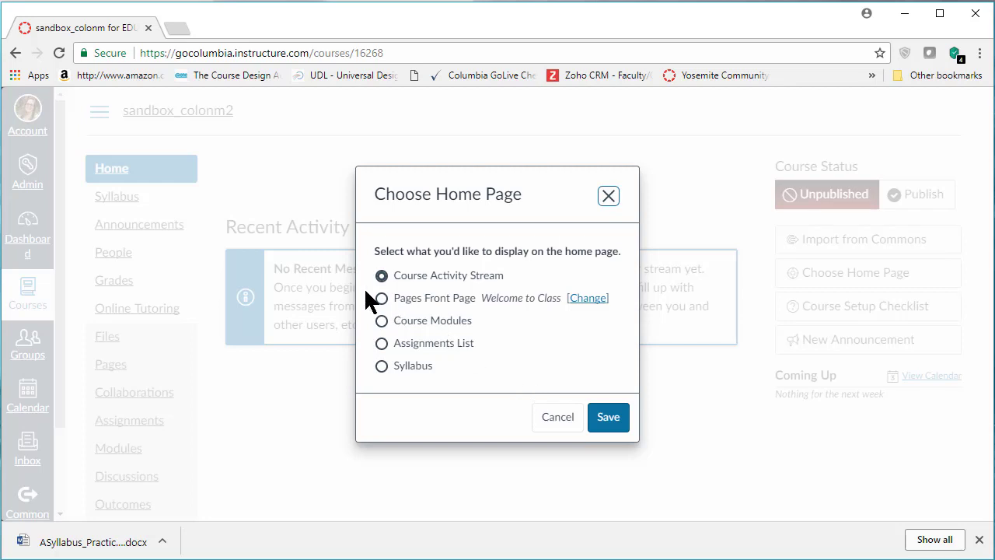
click(380, 298)
click(614, 430)
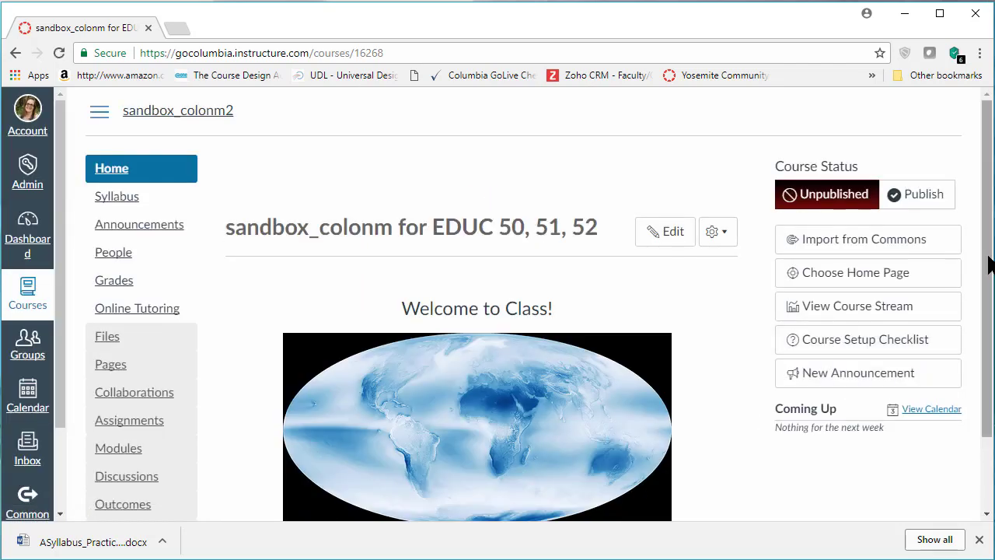
Look over the new home page and preview the course in Student View from the course settings
drag(988, 257, 991, 336)
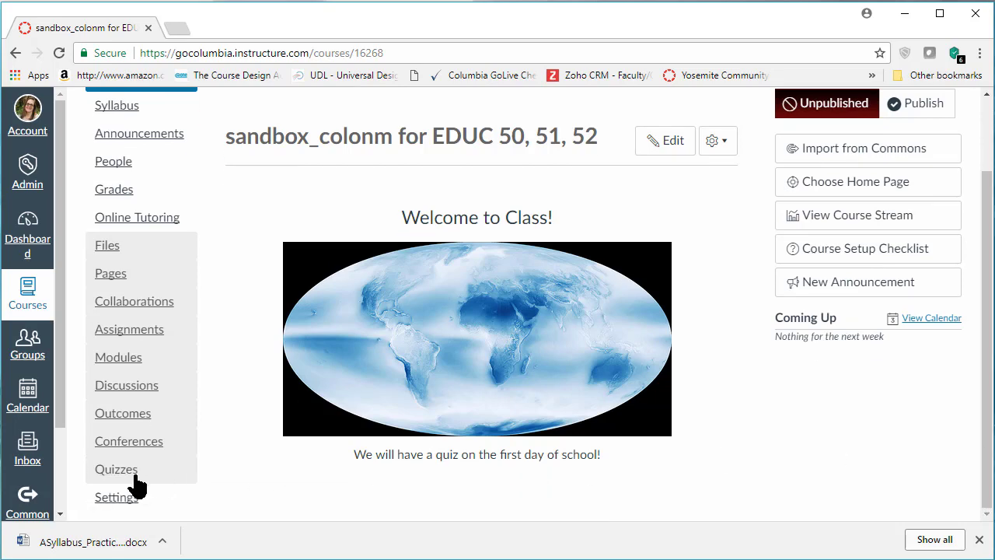
click(127, 501)
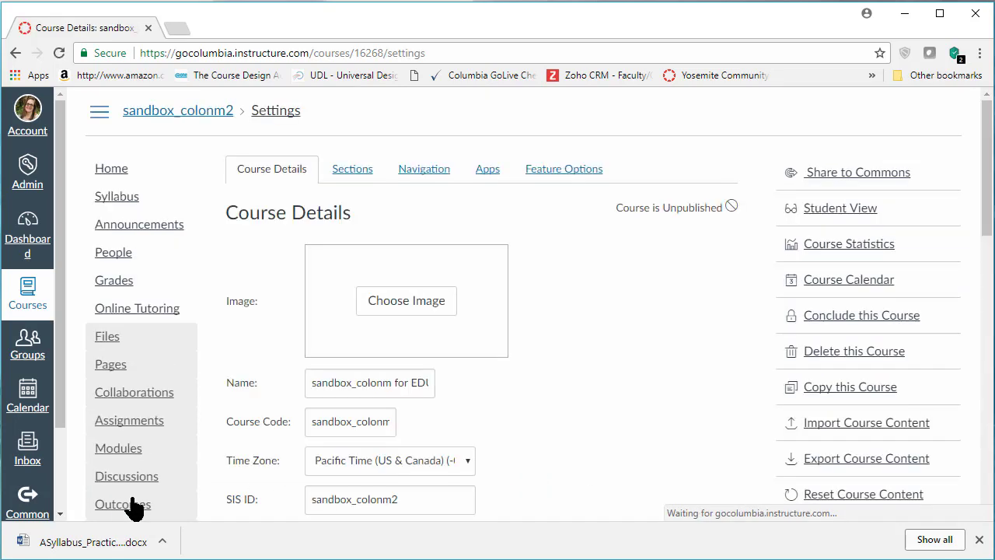
click(821, 209)
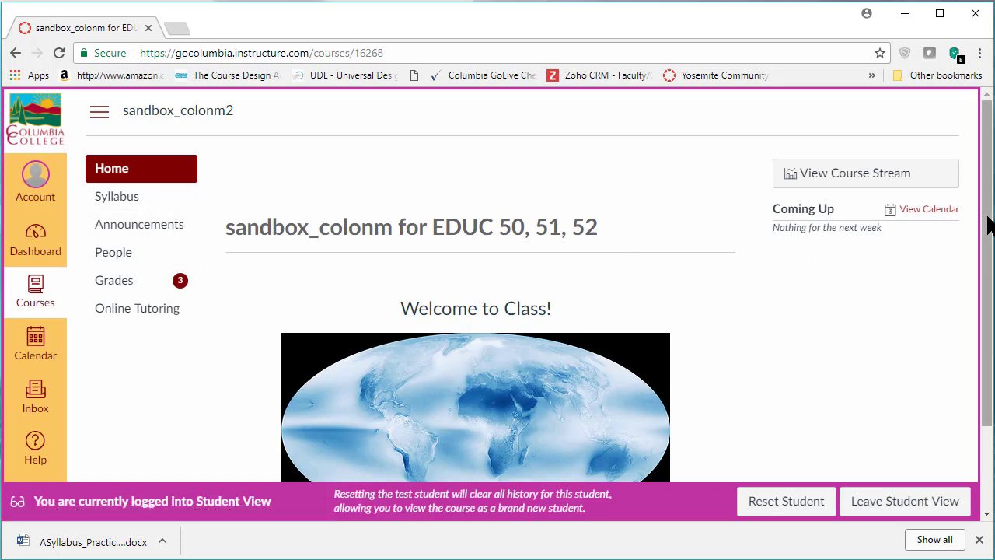
mouse_move(989, 225)
mouse_down()
mouse_move(989, 313)
mouse_move(989, 226)
mouse_up()
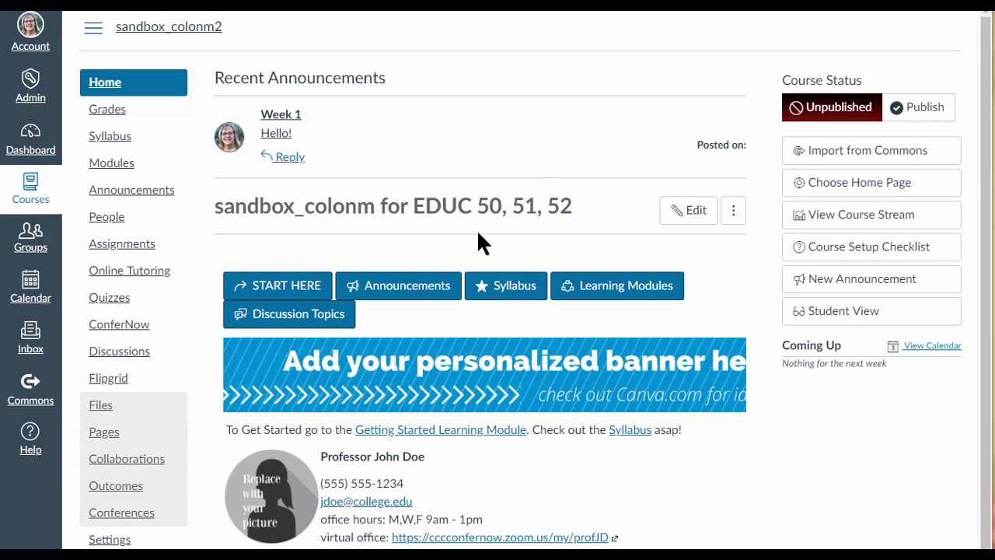
In Canvas Commons, filter resources to pages, search by the author's full name and look through the shared pages
click(28, 389)
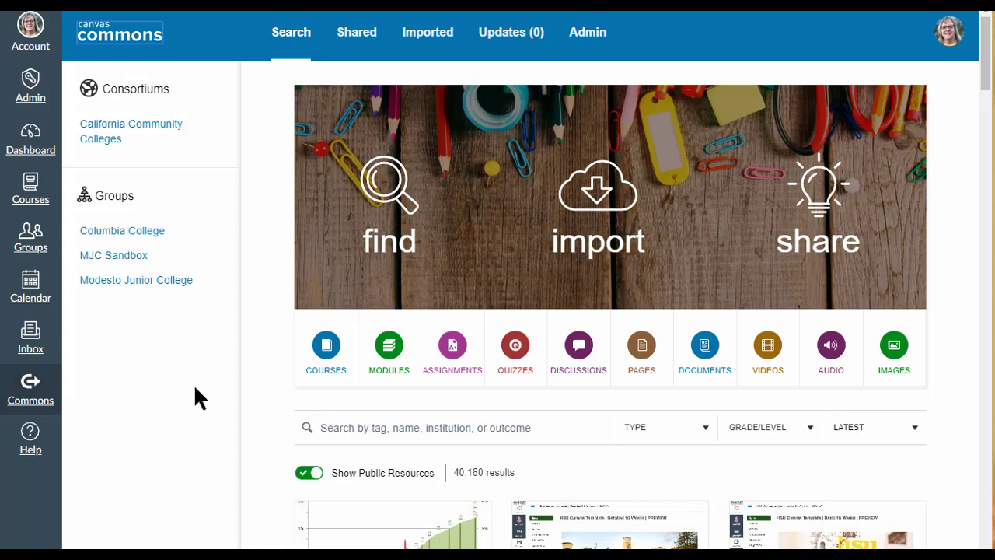
click(649, 350)
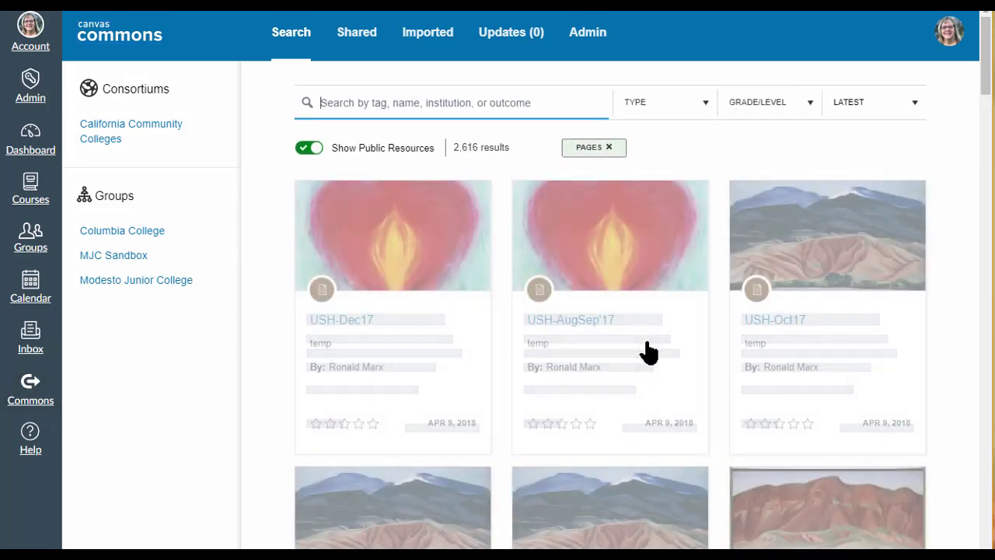
text(mel)
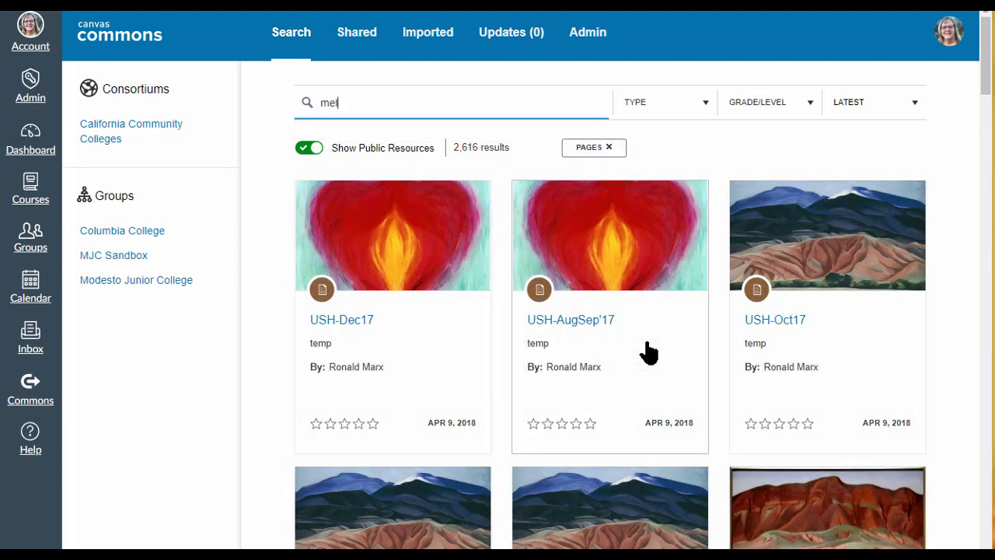
text(issa colon)
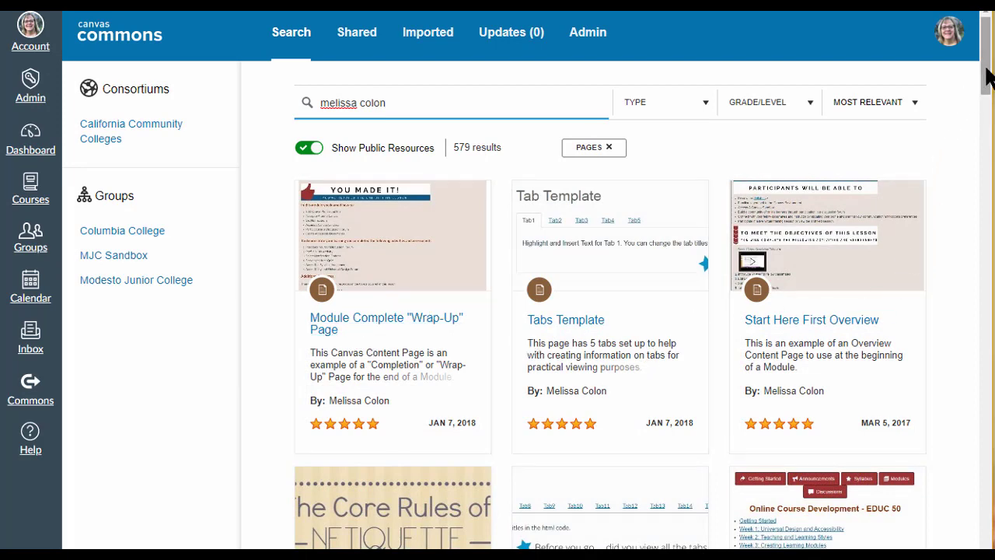
drag(985, 78, 984, 111)
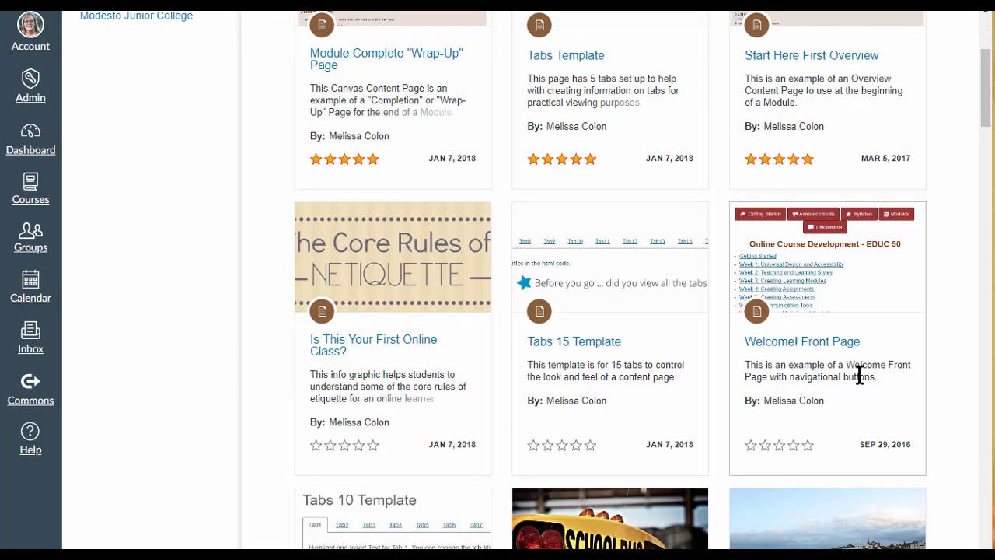
drag(984, 114, 984, 56)
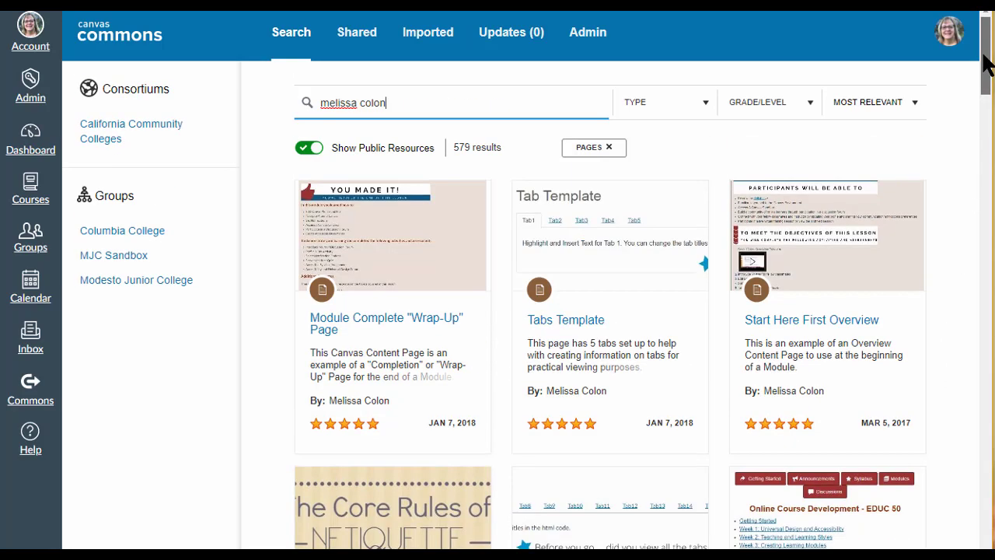
Replace the Commons search with "OEI" and look through the matching pages for home page templates
triple_click(356, 106)
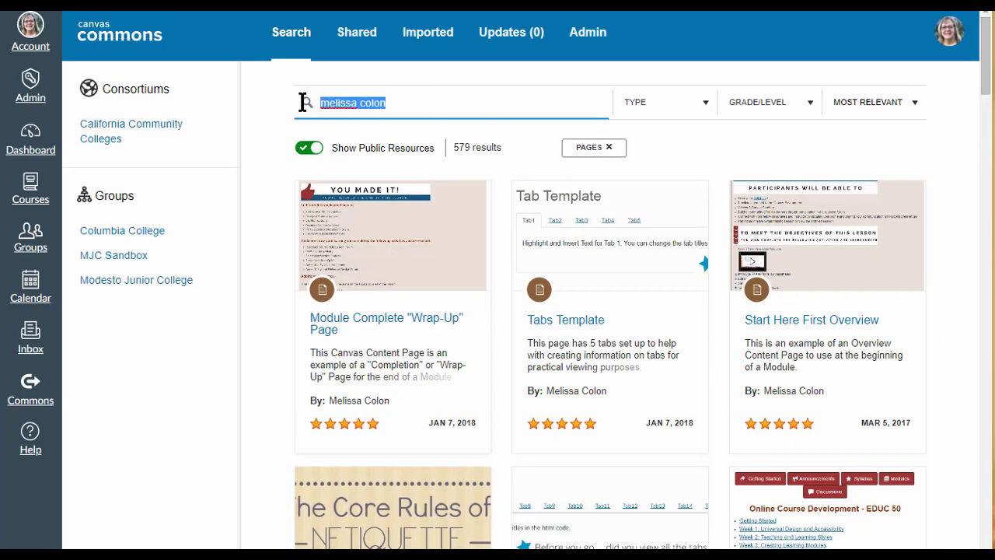
text(OEI)
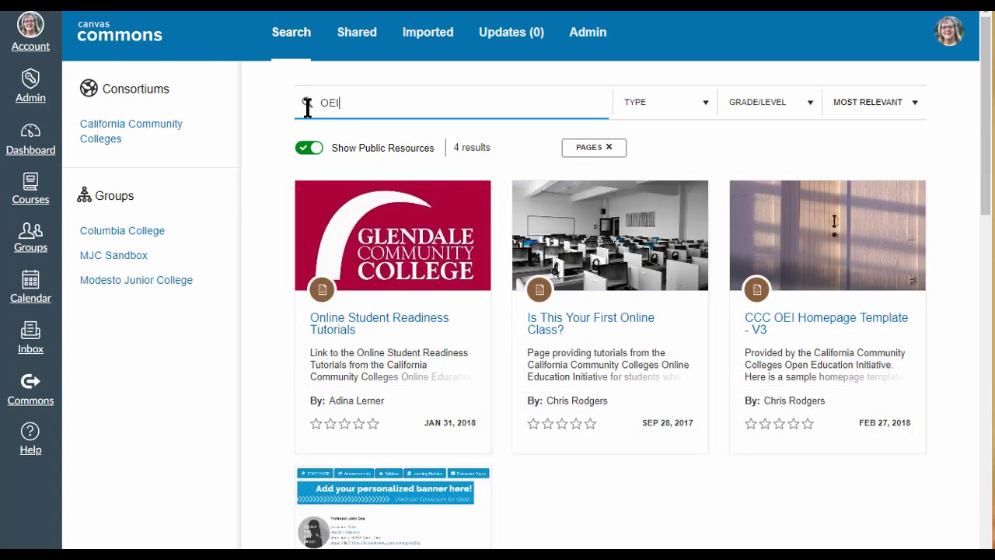
drag(986, 176, 986, 401)
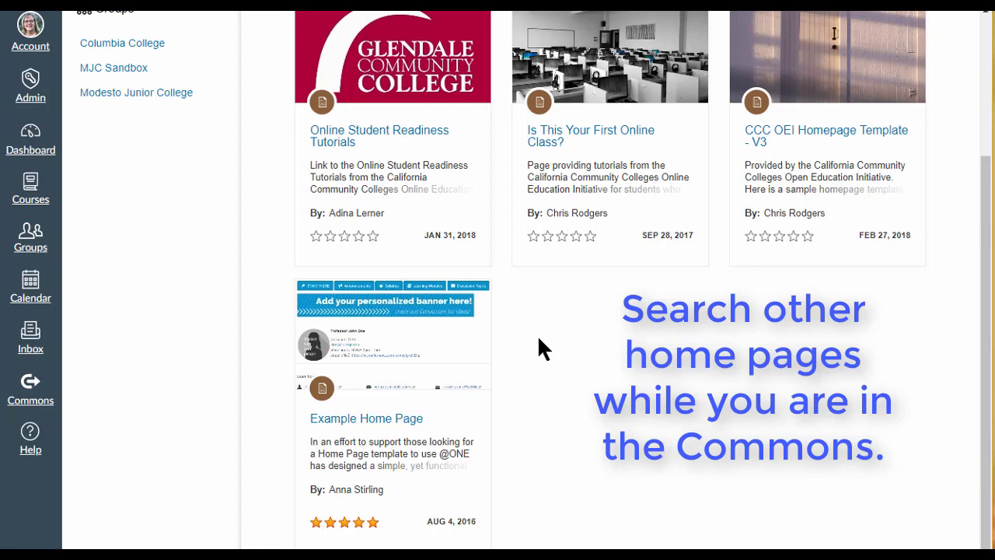
Open the "Example Home Page" resource and select 2018CSP-CEDUC-50-3194 as the course to import it into
click(353, 422)
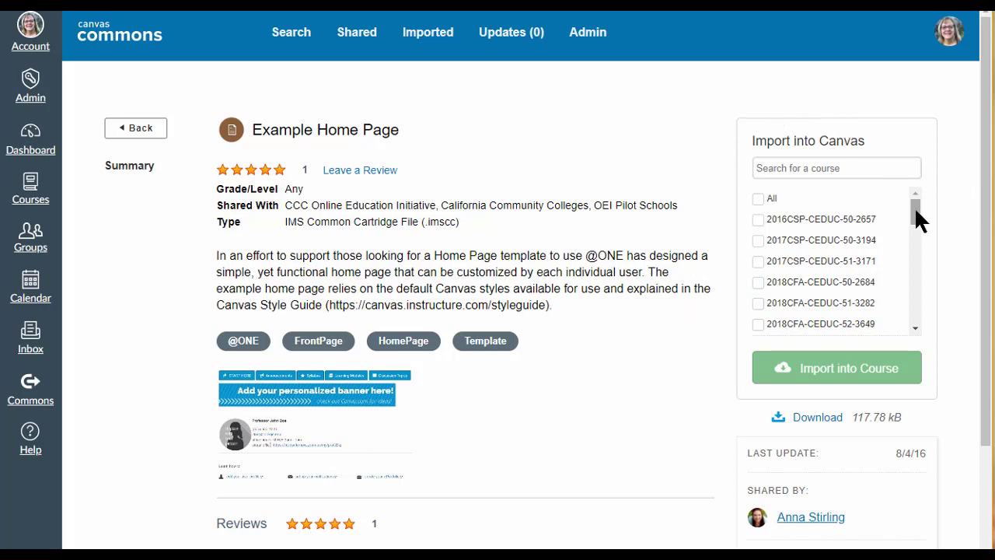
drag(913, 206, 914, 221)
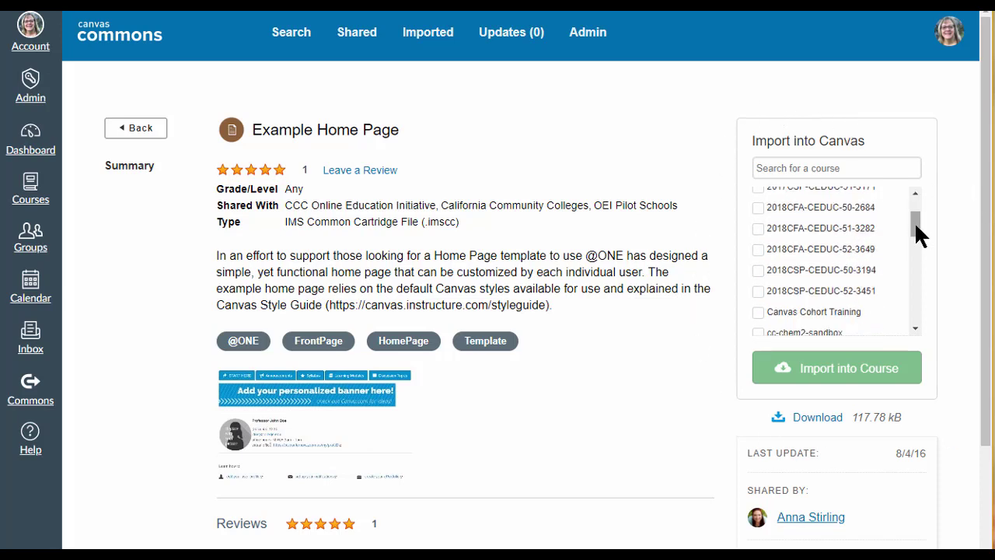
click(759, 271)
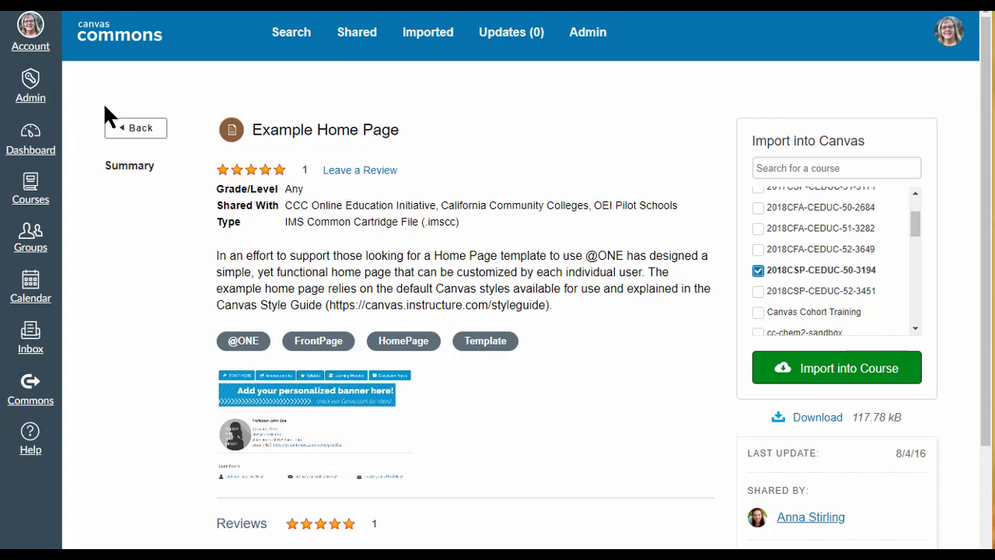
Return to the Dashboard and open the sandbox_colonm2 course
click(31, 141)
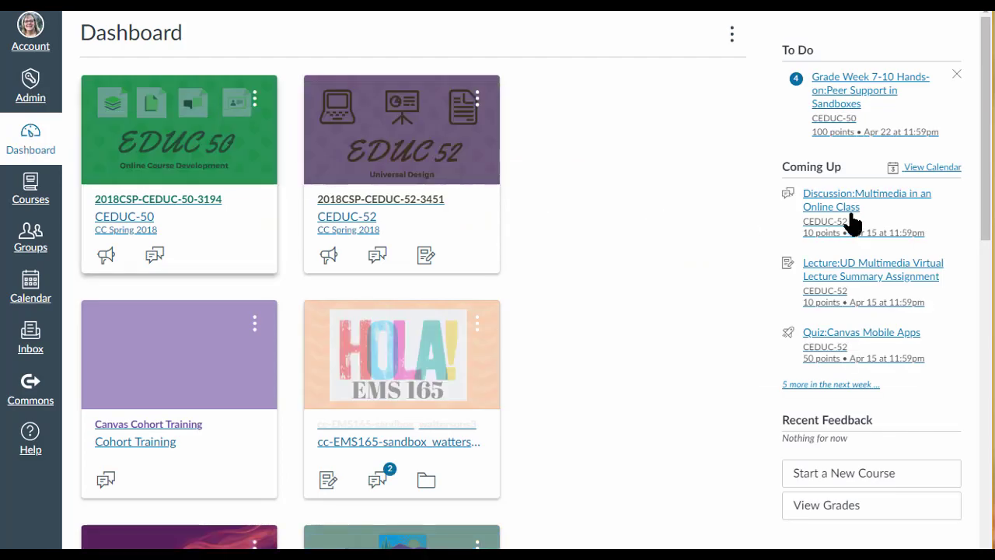
drag(985, 168, 984, 453)
click(385, 304)
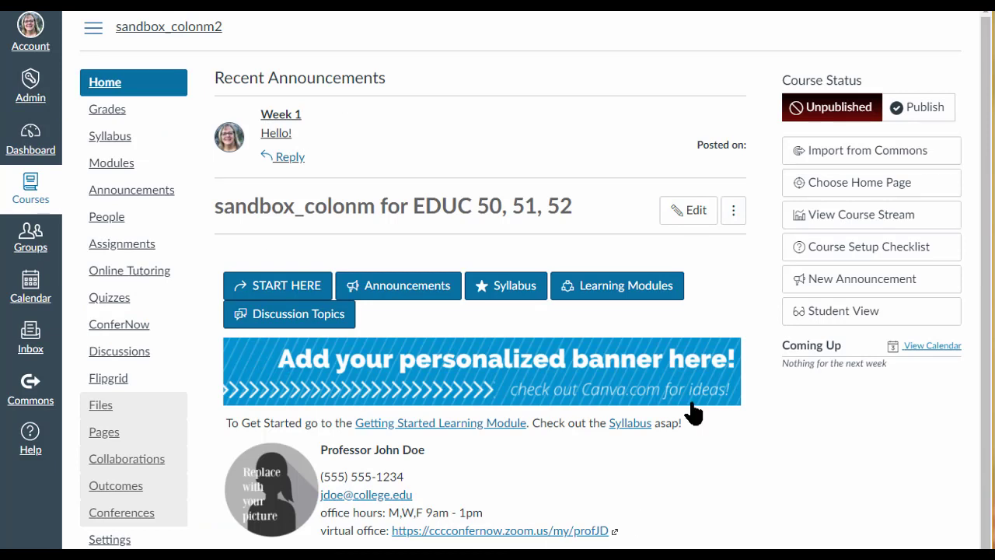
List all the course's pages, sort them by creation date with the newest first, and open "Welcome - Home Page"
click(107, 437)
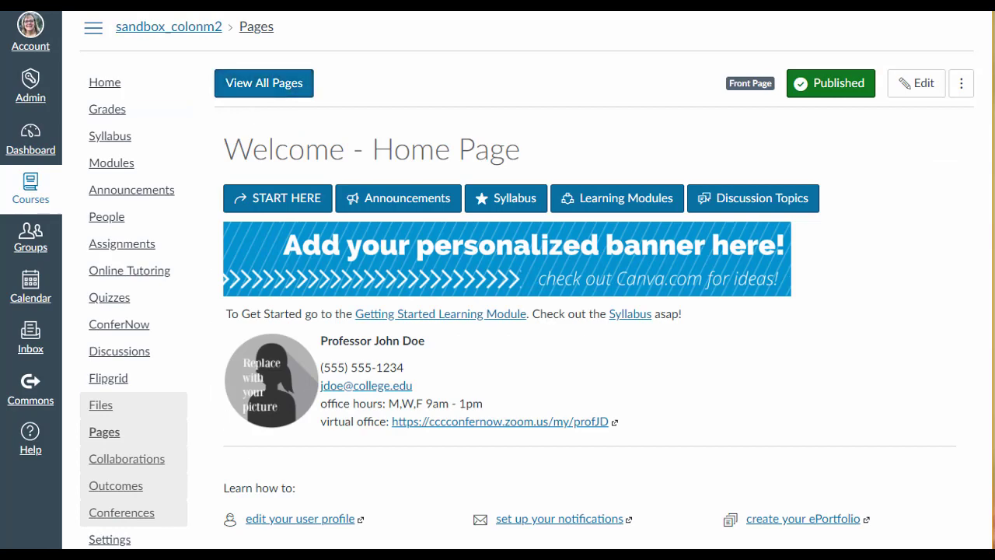
click(251, 94)
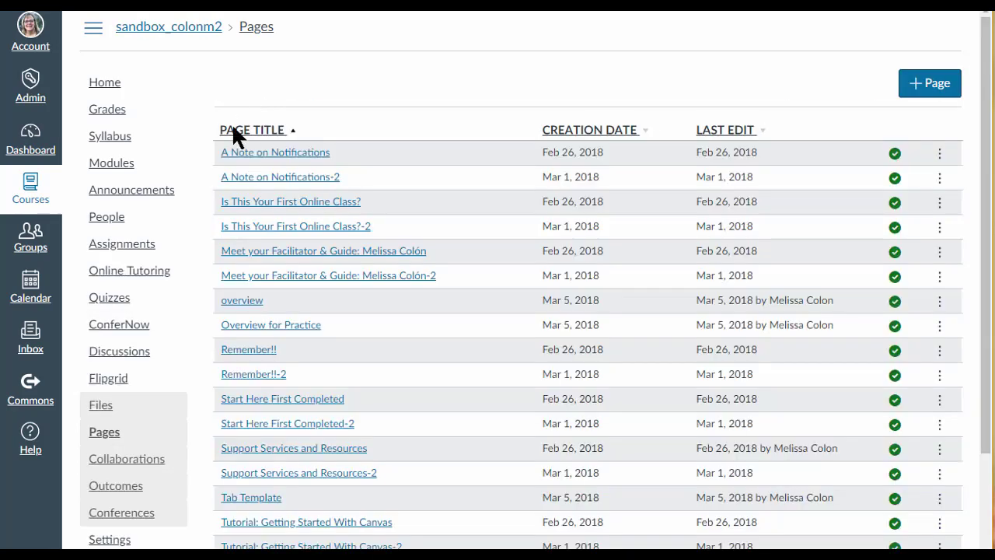
click(587, 136)
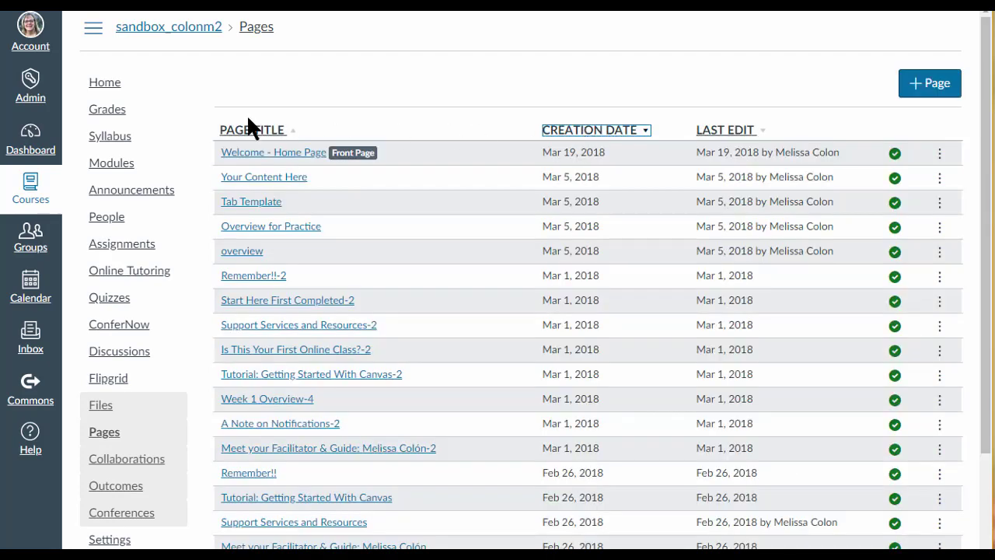
click(274, 154)
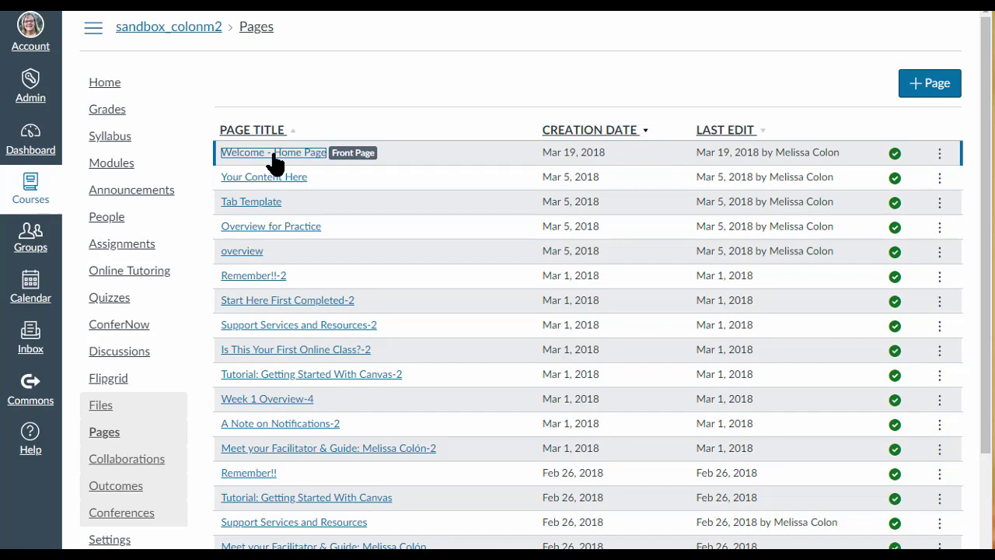
Edit "Welcome - Home Page", select the START HERE link text and browse the course's page and navigation links for a target
click(919, 90)
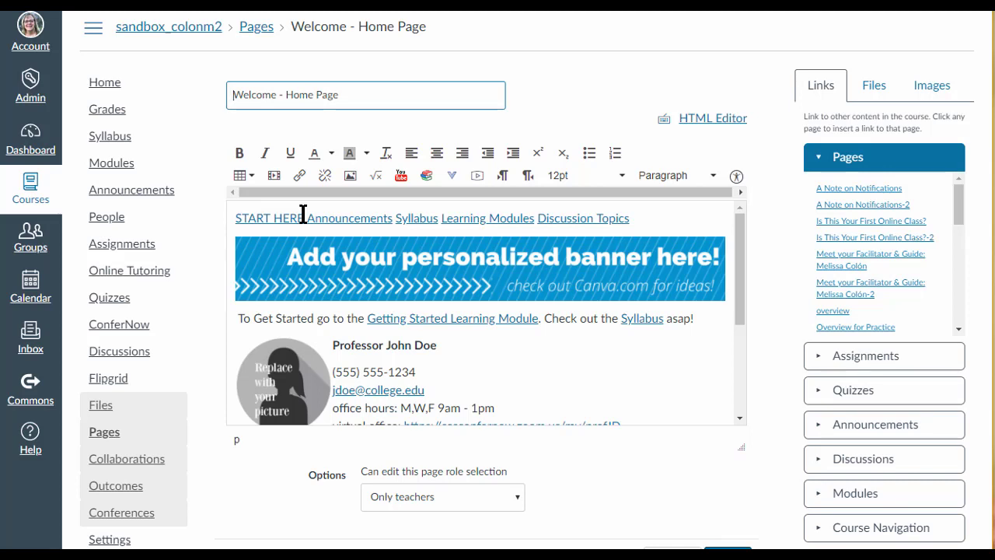
drag(303, 216, 234, 216)
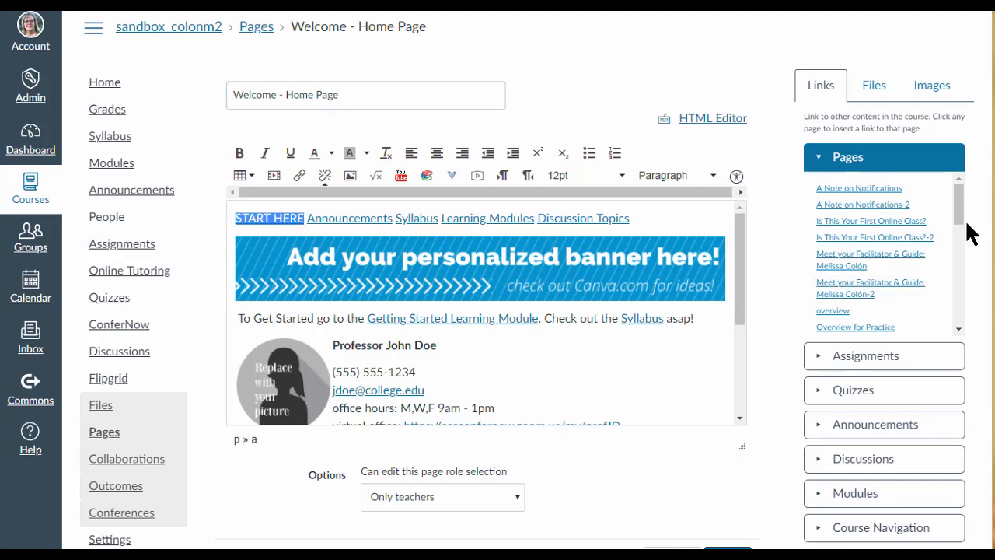
drag(959, 198, 964, 240)
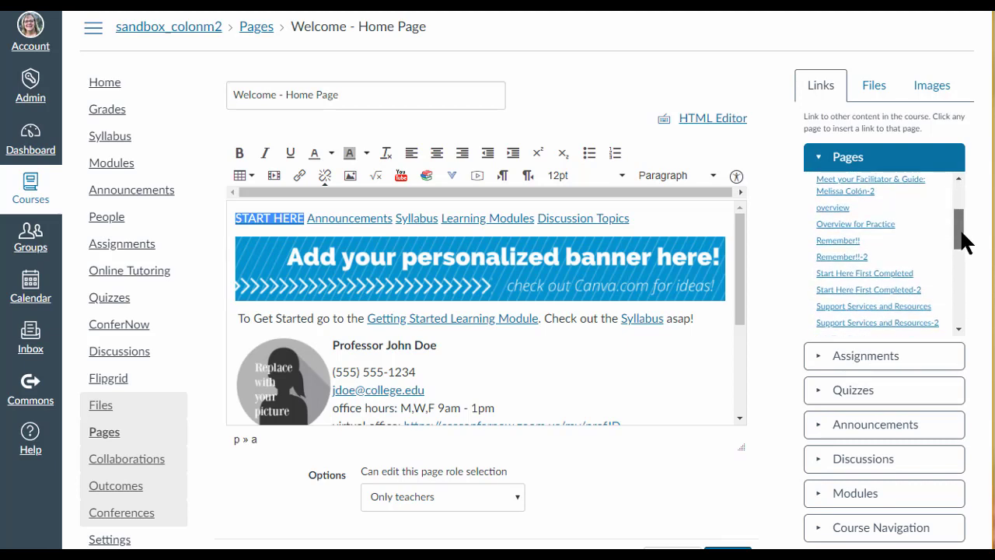
click(823, 528)
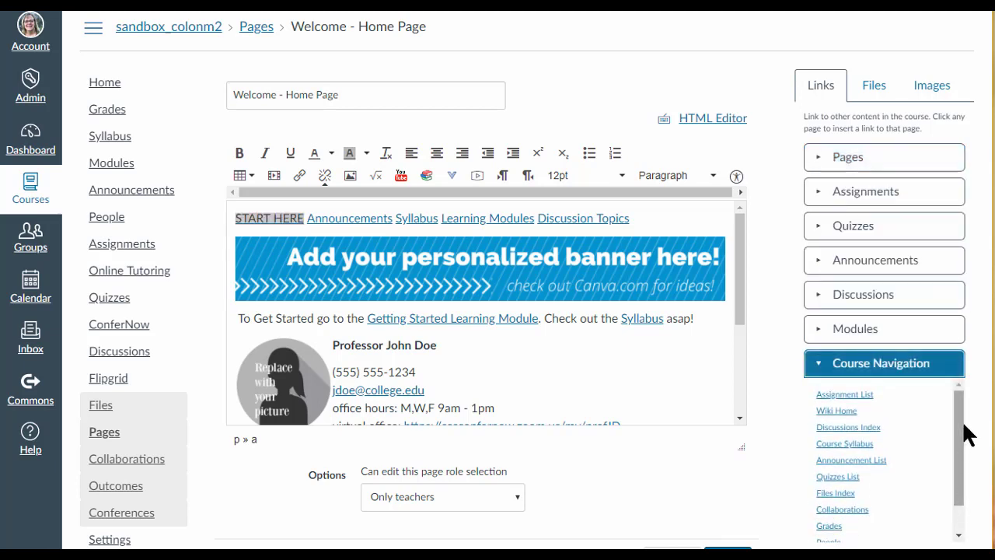
drag(959, 435, 965, 469)
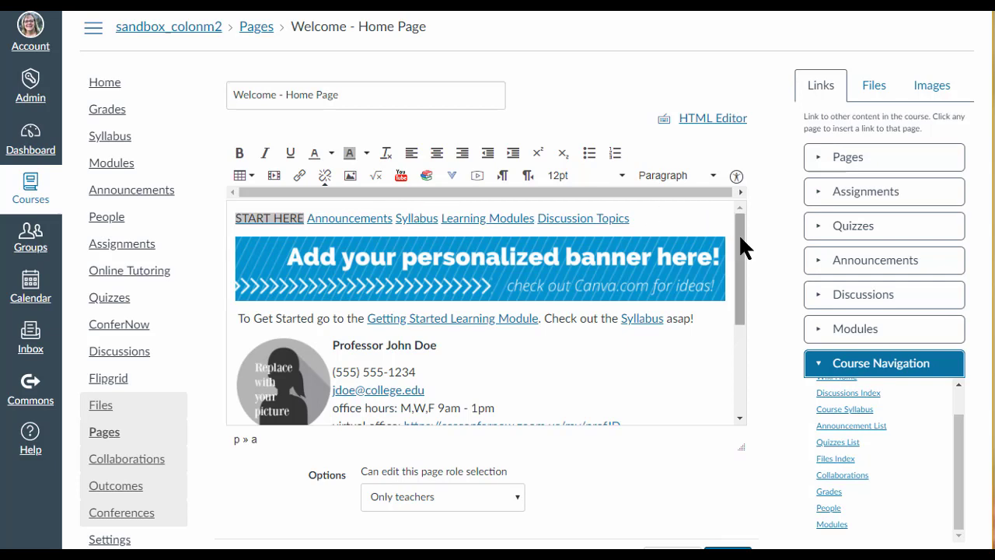
Delete the "Add your personalized banner here!" placeholder image from the Welcome - Home Page
drag(739, 233, 738, 251)
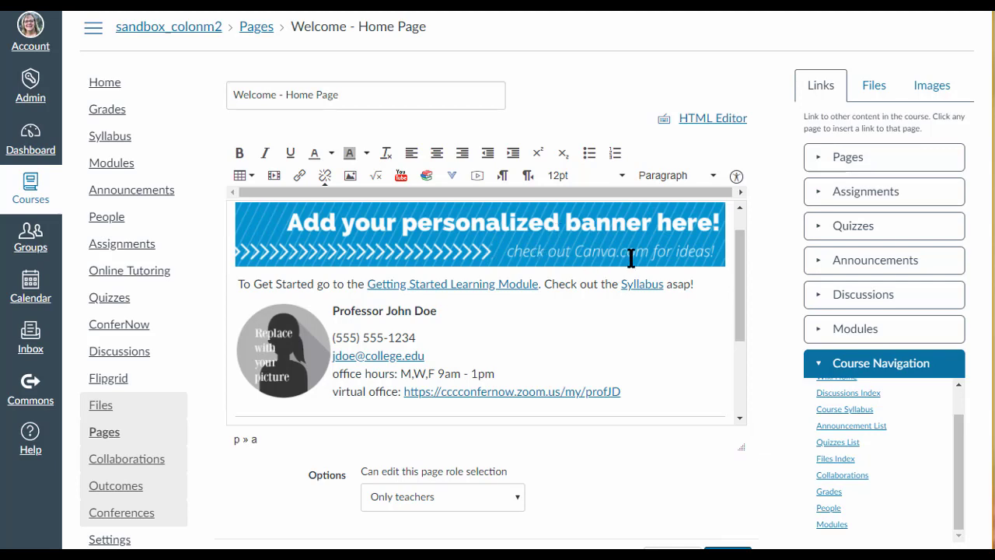
click(547, 242)
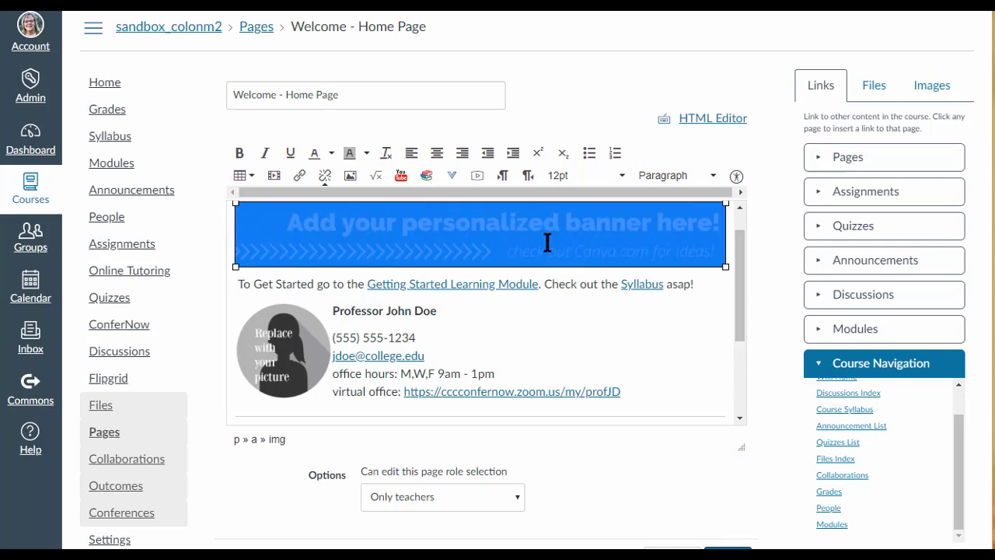
key(Delete)
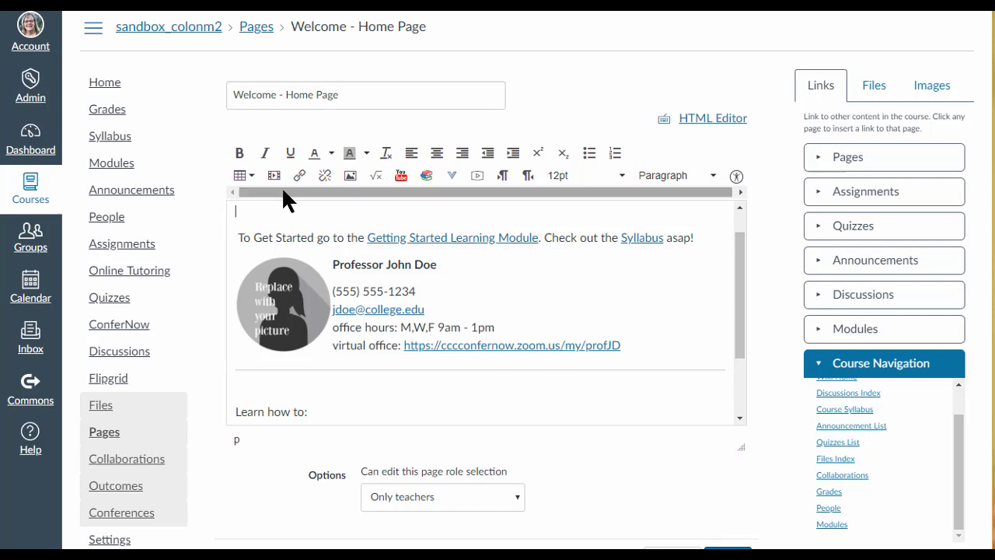
Add a new line reading "To Get Started go the First Module" above the existing getting-started sentence
key(Return)
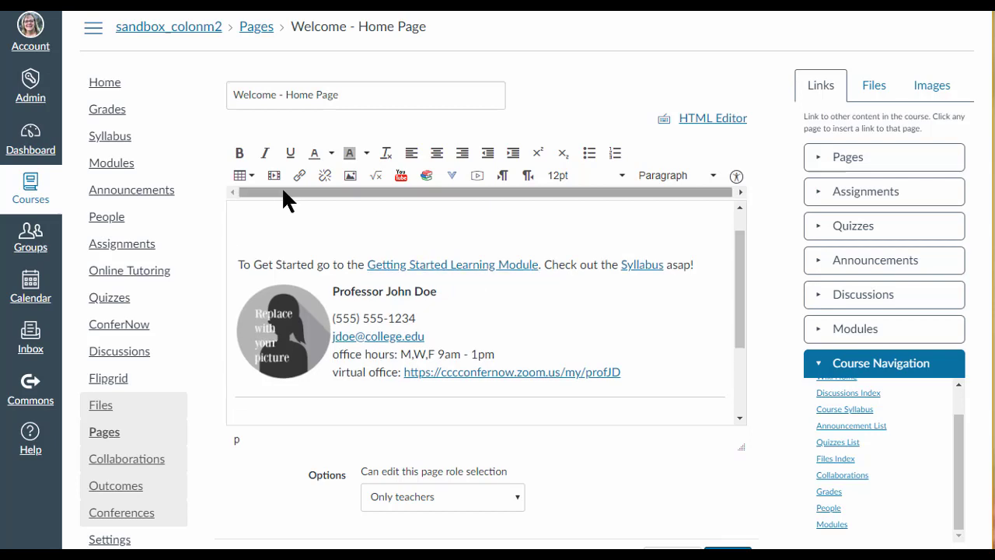
text(To Get Started go the )
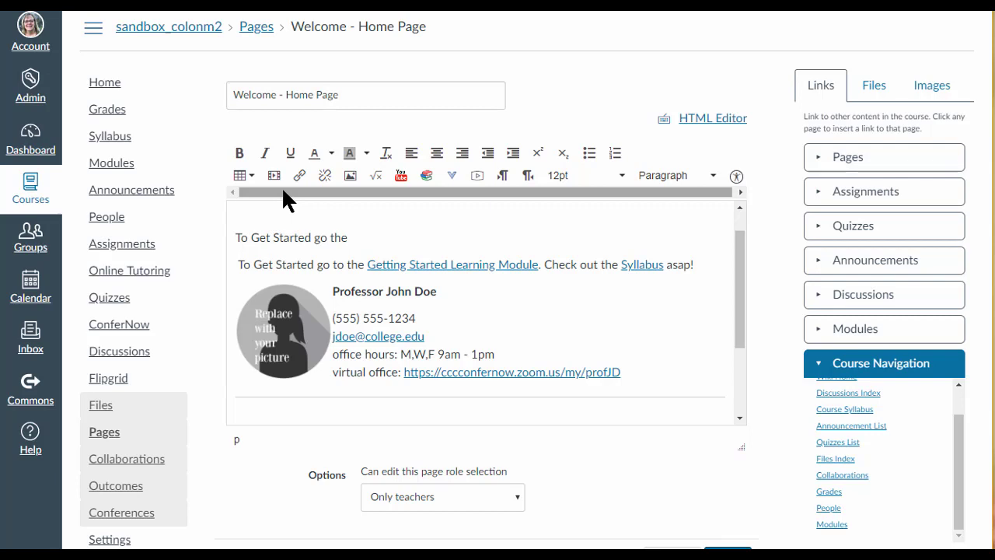
text(First Module)
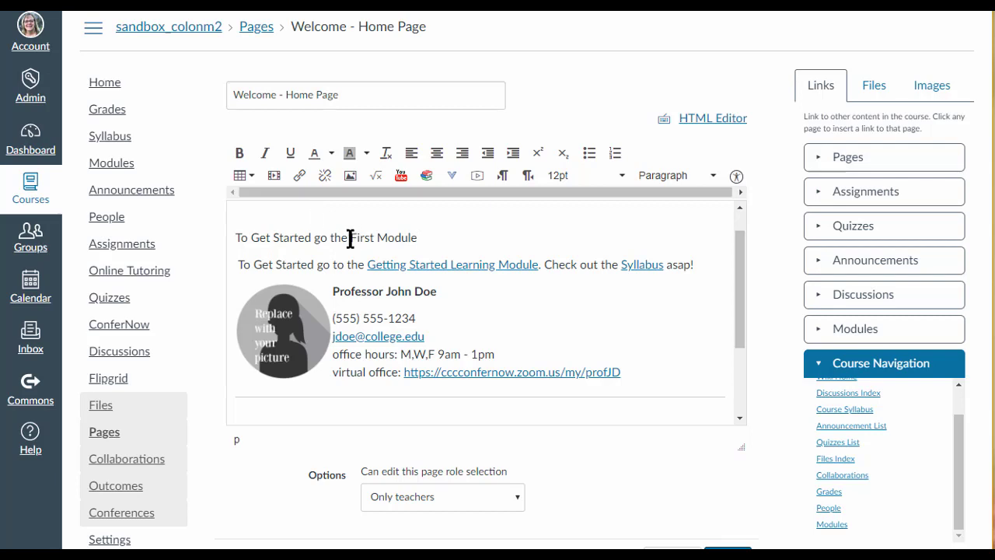
Link the words "First Module" in the new line to the first listed "Start Here First" module
drag(349, 238, 414, 237)
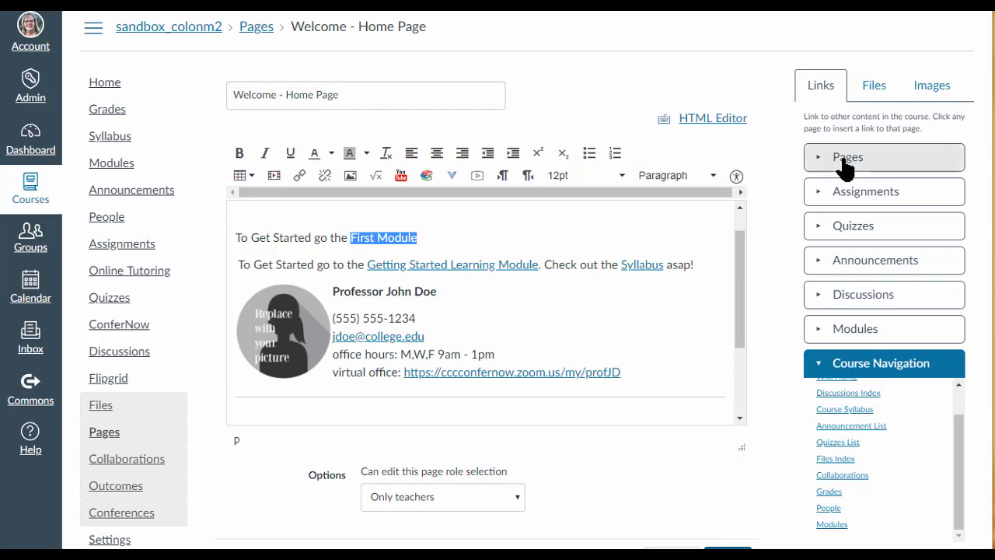
click(821, 329)
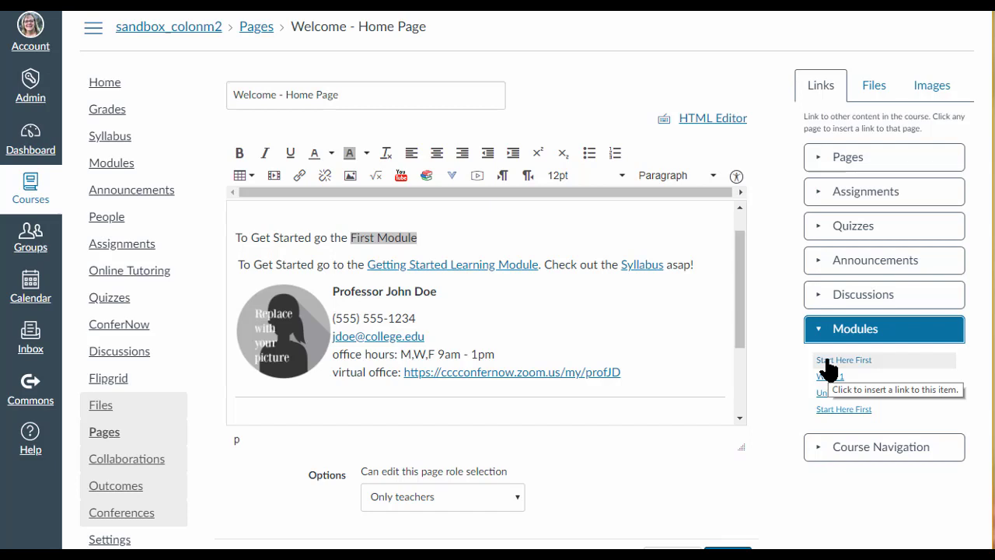
click(827, 360)
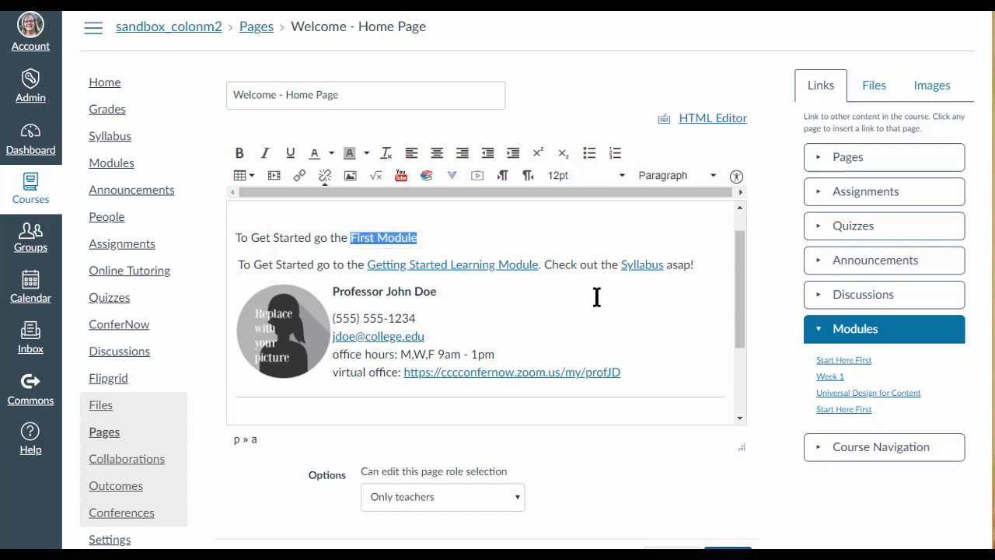
Append ". Check out the Syllabus." after the First Module link and link the word "Syllabus" to the Course Syllabus
click(424, 237)
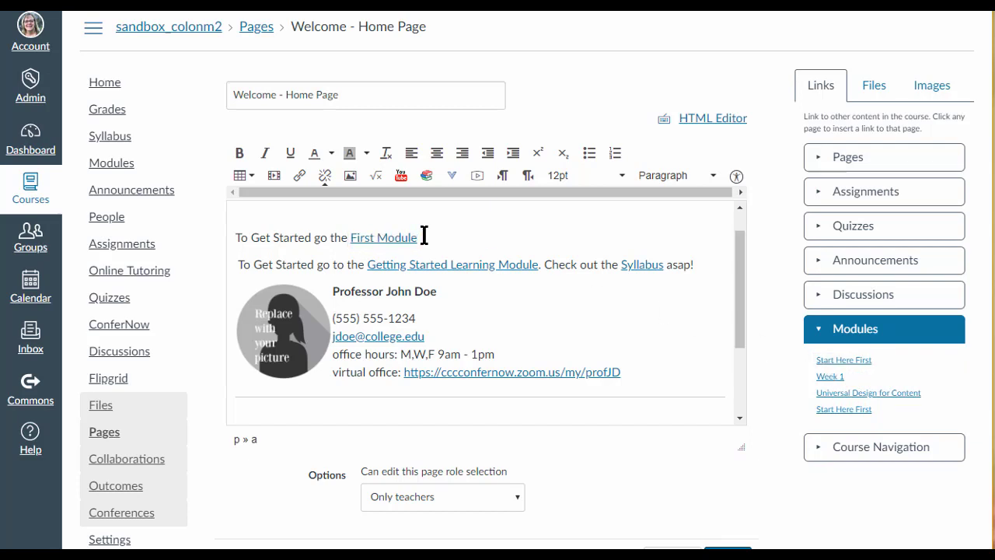
text(. Check out the Syllabus.)
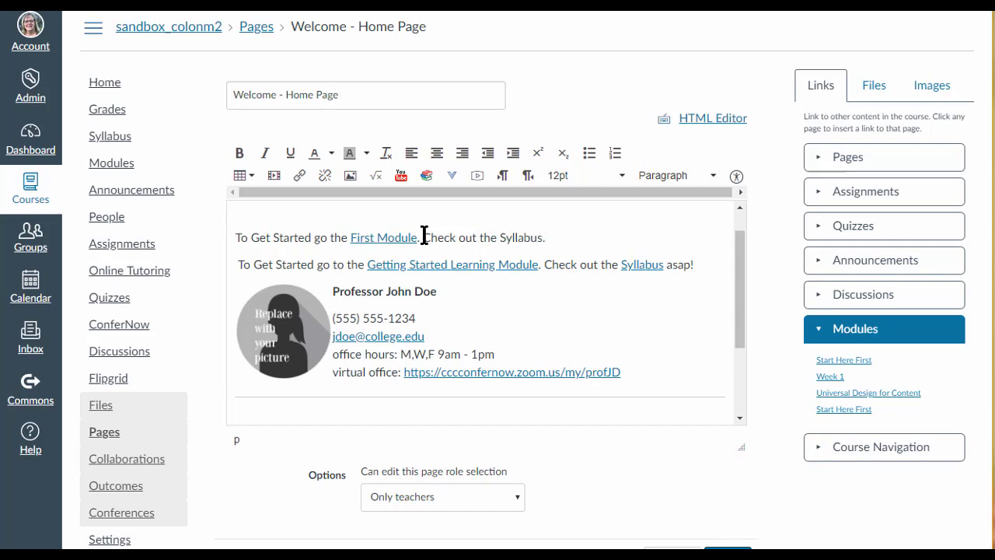
drag(499, 237, 542, 238)
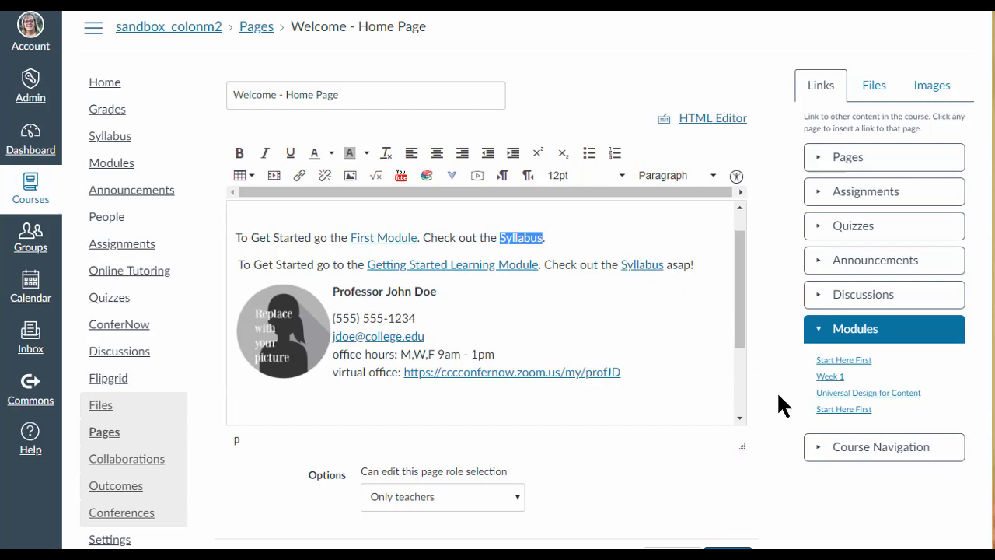
click(820, 452)
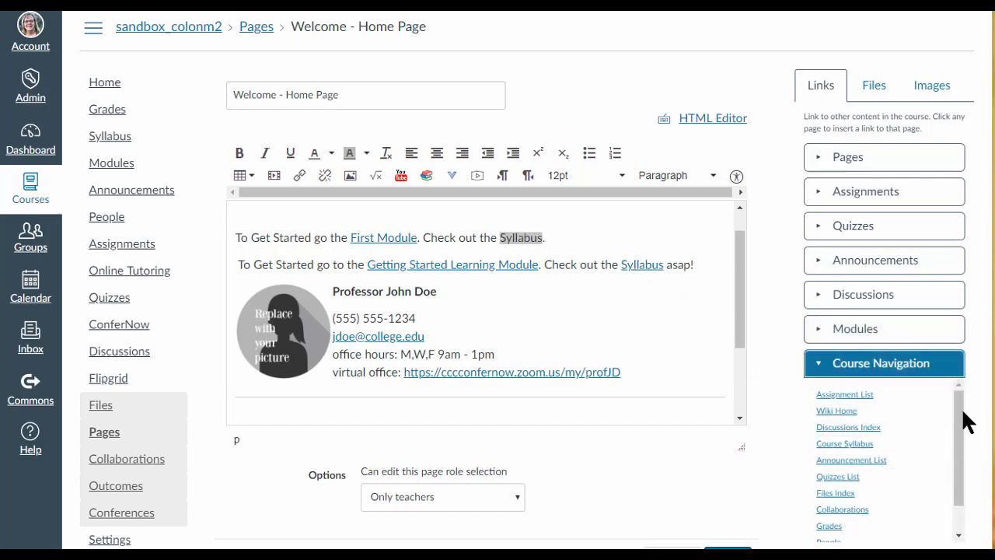
drag(962, 416, 963, 439)
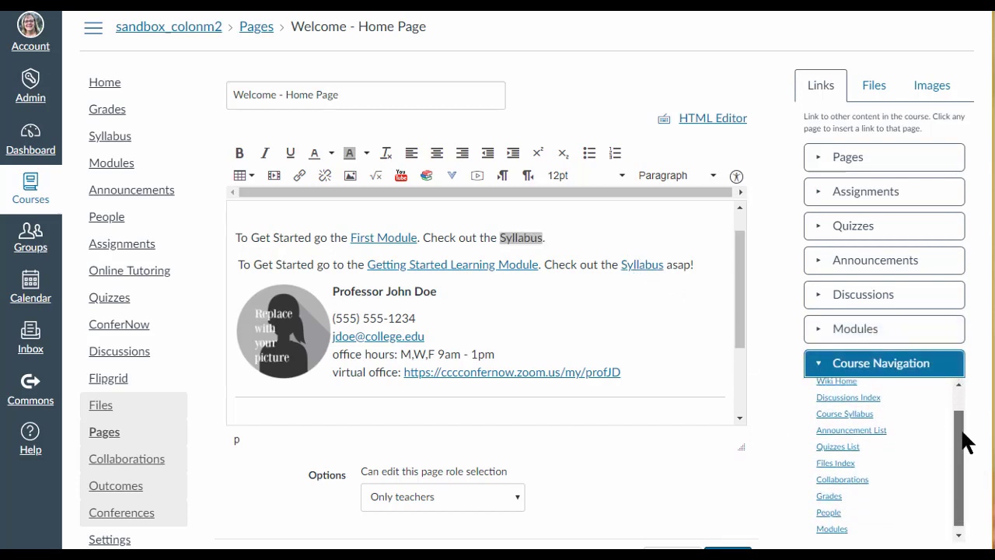
click(845, 414)
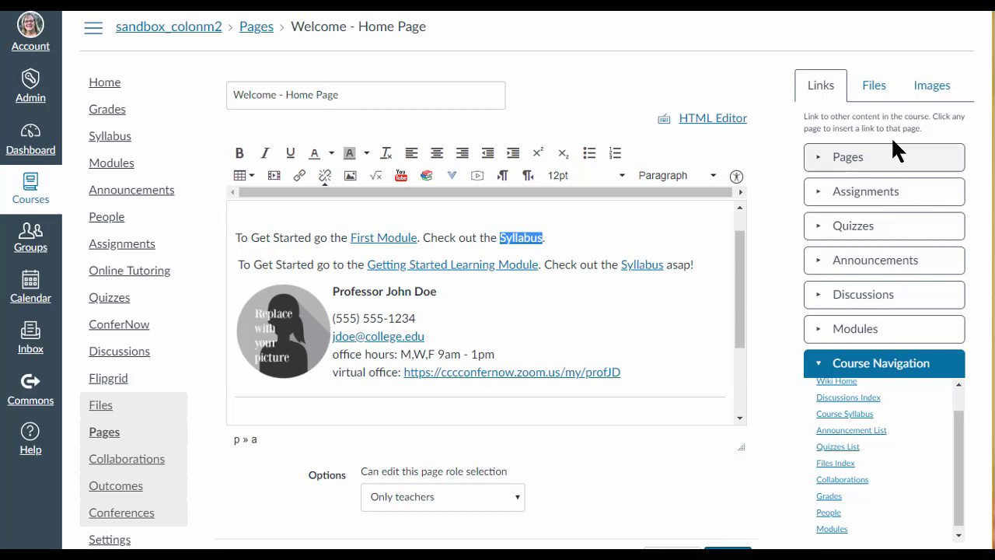
click(822, 159)
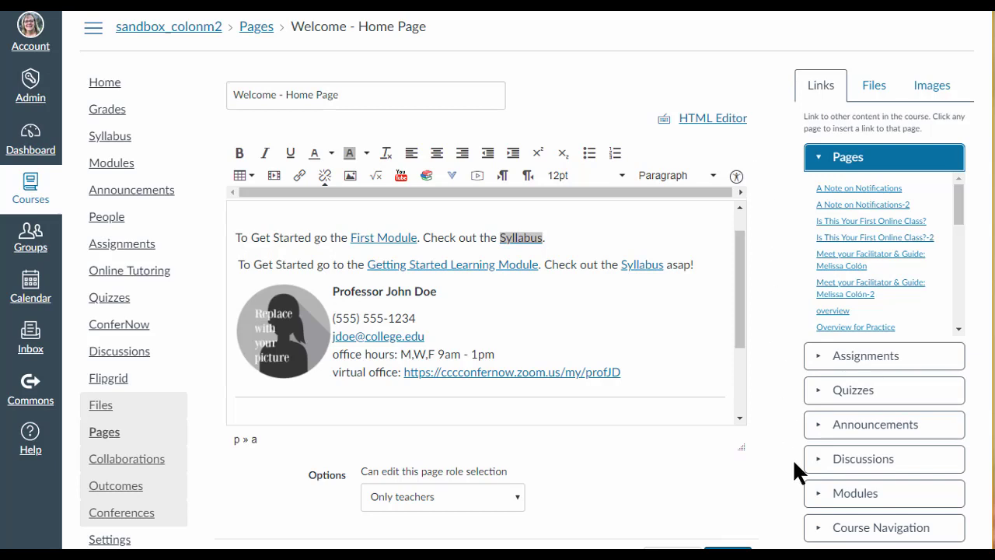
click(813, 527)
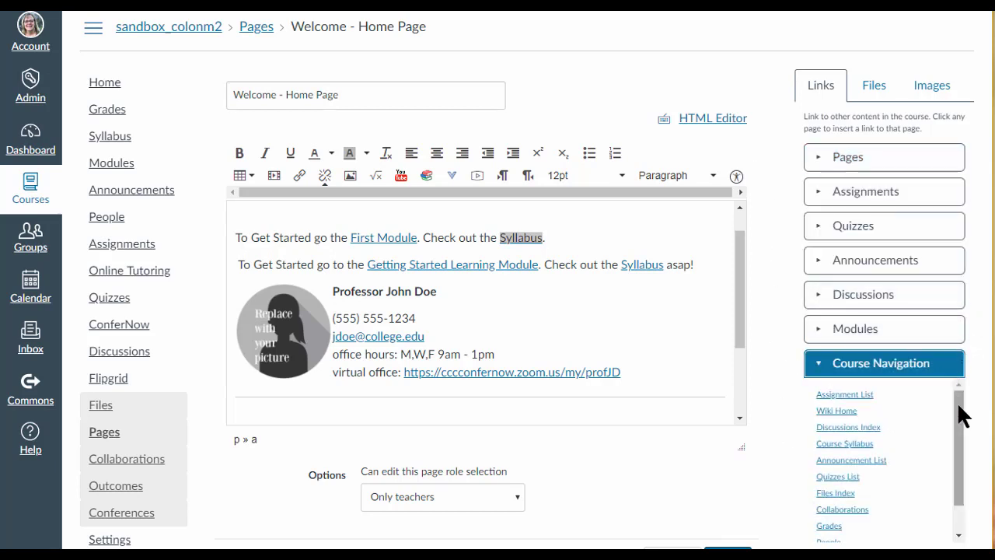
drag(959, 416, 966, 477)
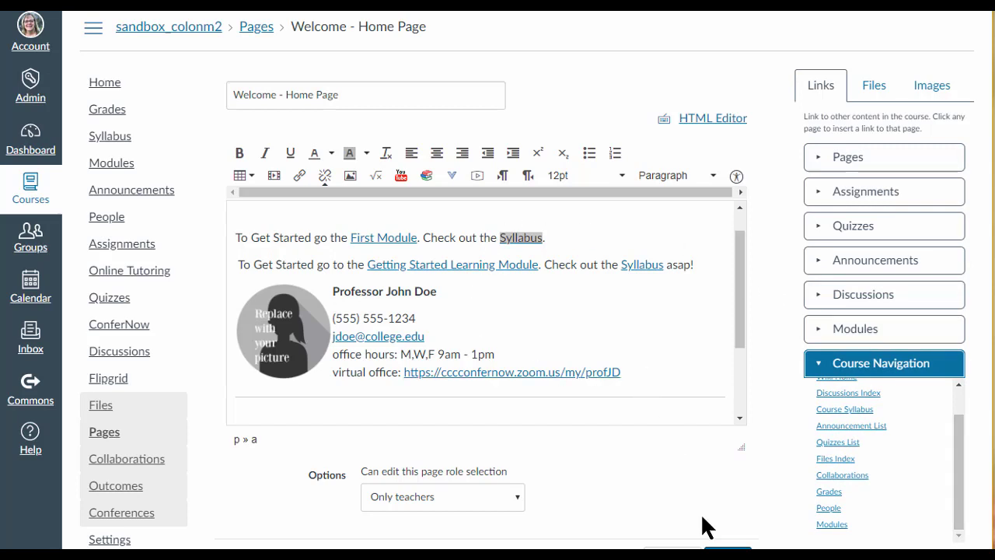
Save the edited page and display the course's home page in Student View
click(726, 548)
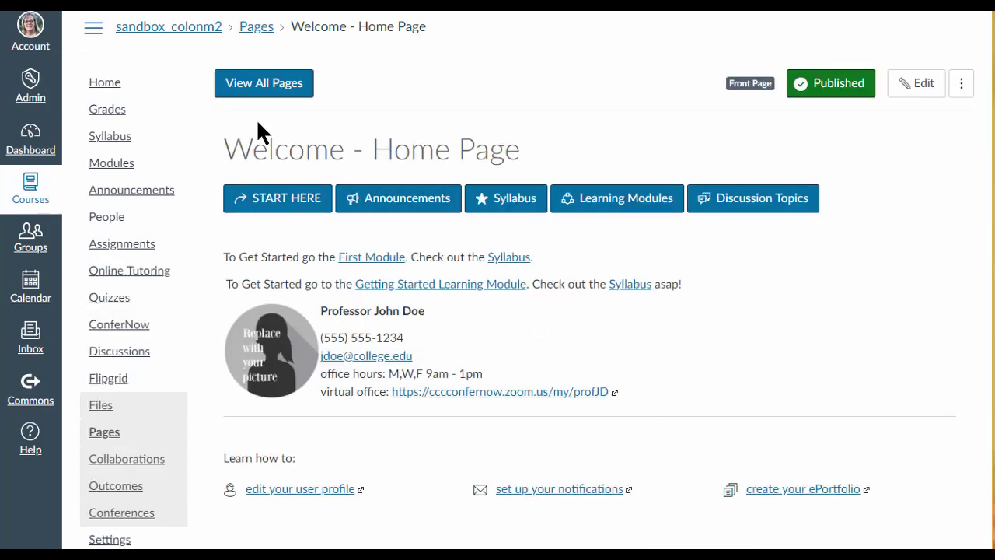
click(106, 81)
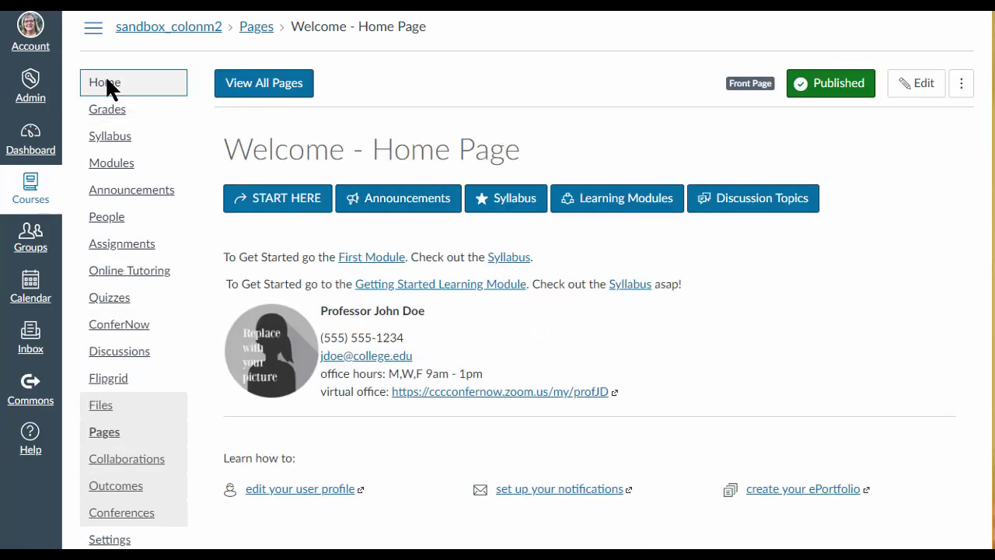
click(845, 313)
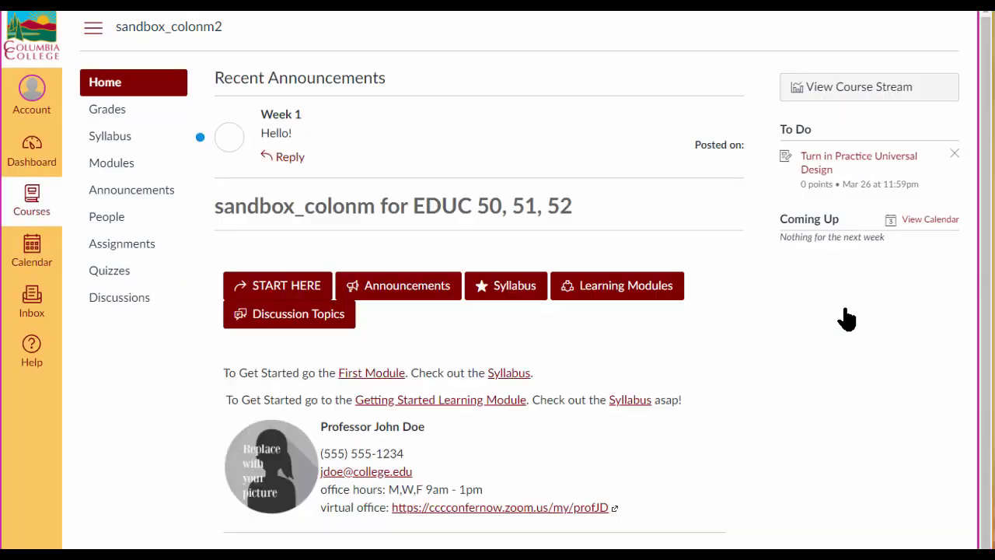
Test the "Getting Started Learning Module" link, look through the module list it opens and return to the course home page
click(485, 399)
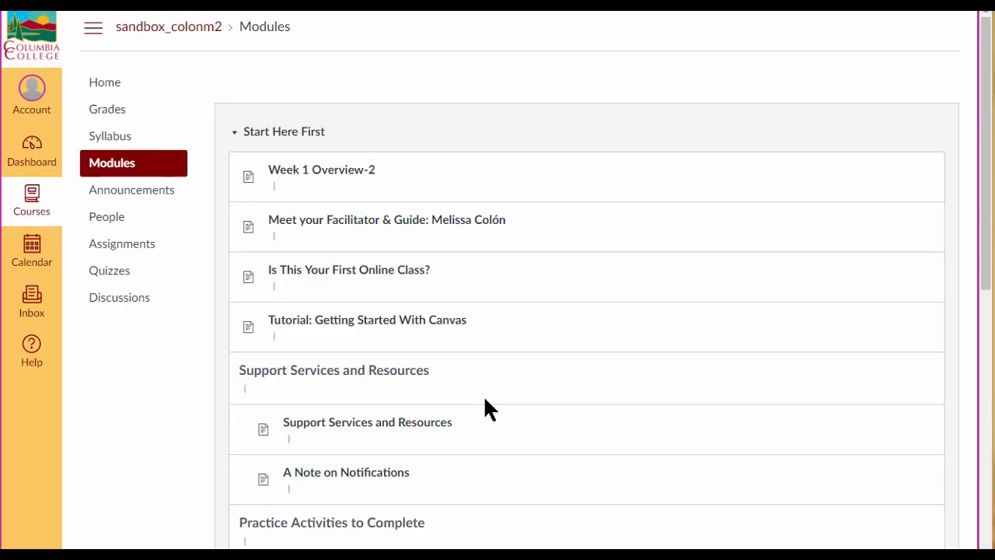
scroll(484, 405, down, 3)
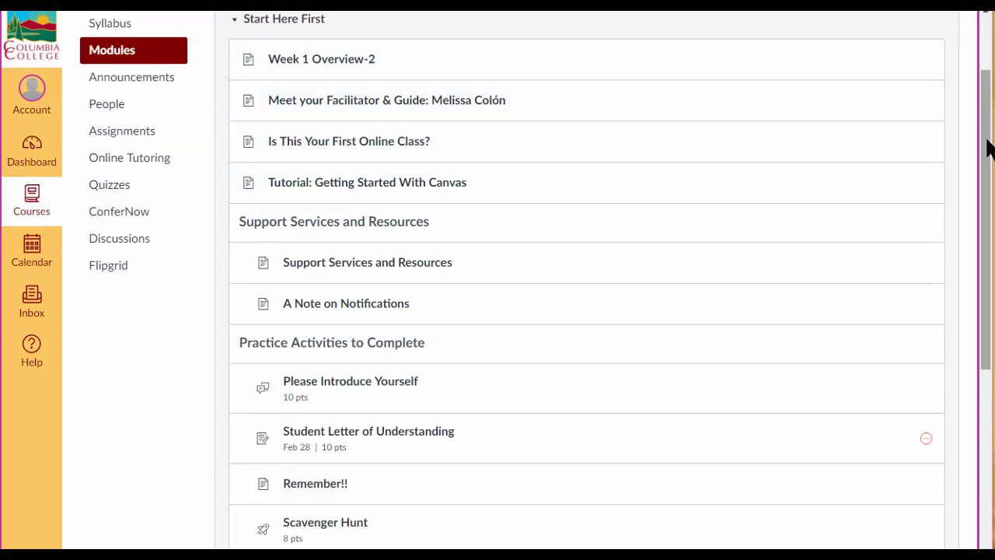
drag(987, 144, 977, 81)
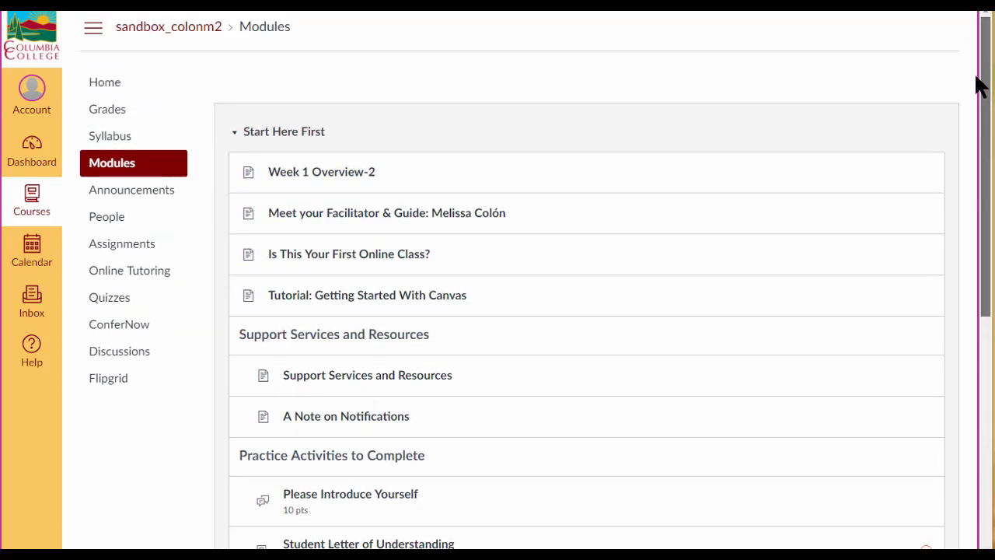
click(104, 80)
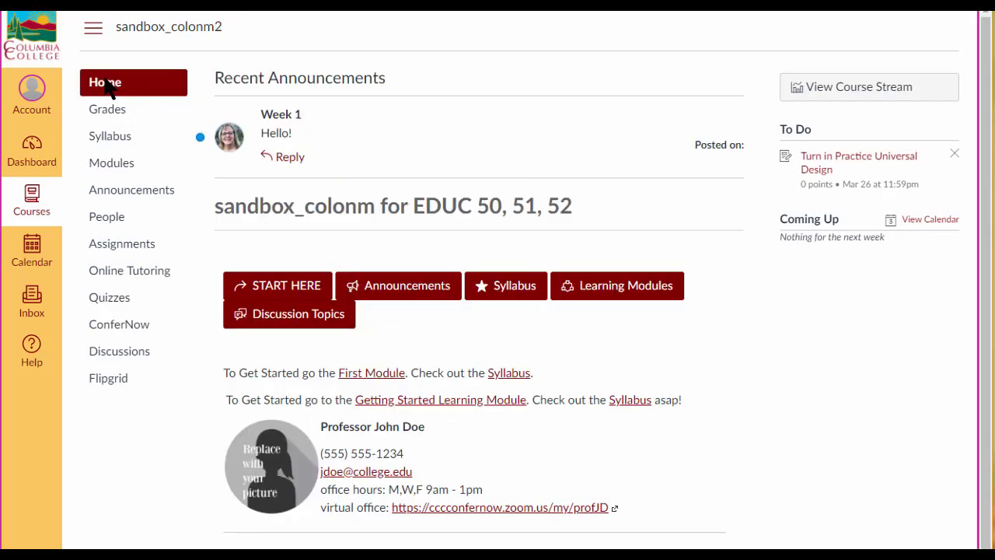